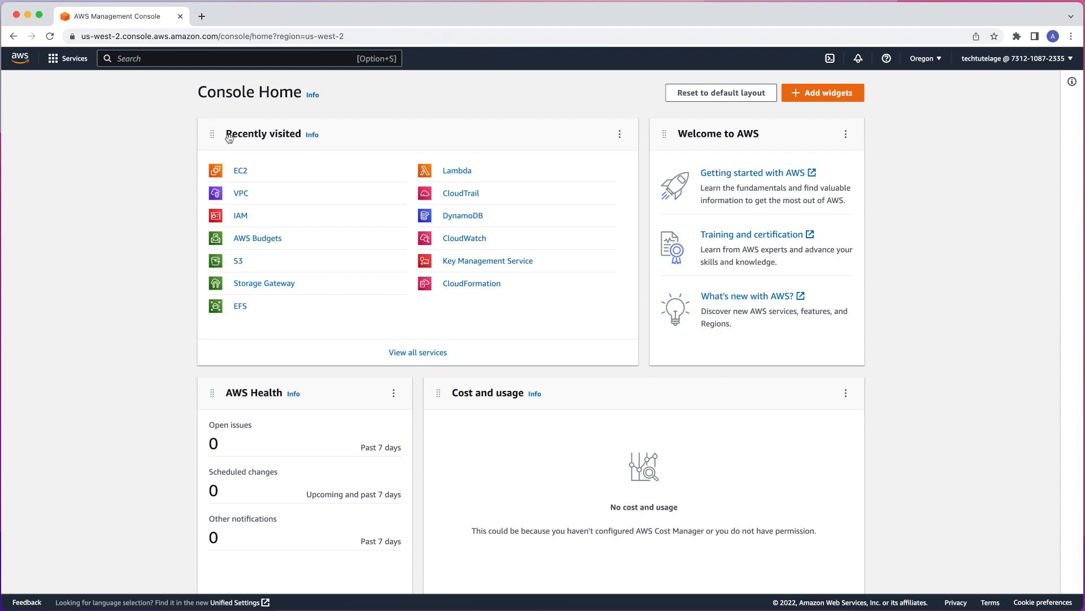
Step: Open the EC2 service, start launching a new instance and name it debian11
click(931, 64)
click(72, 61)
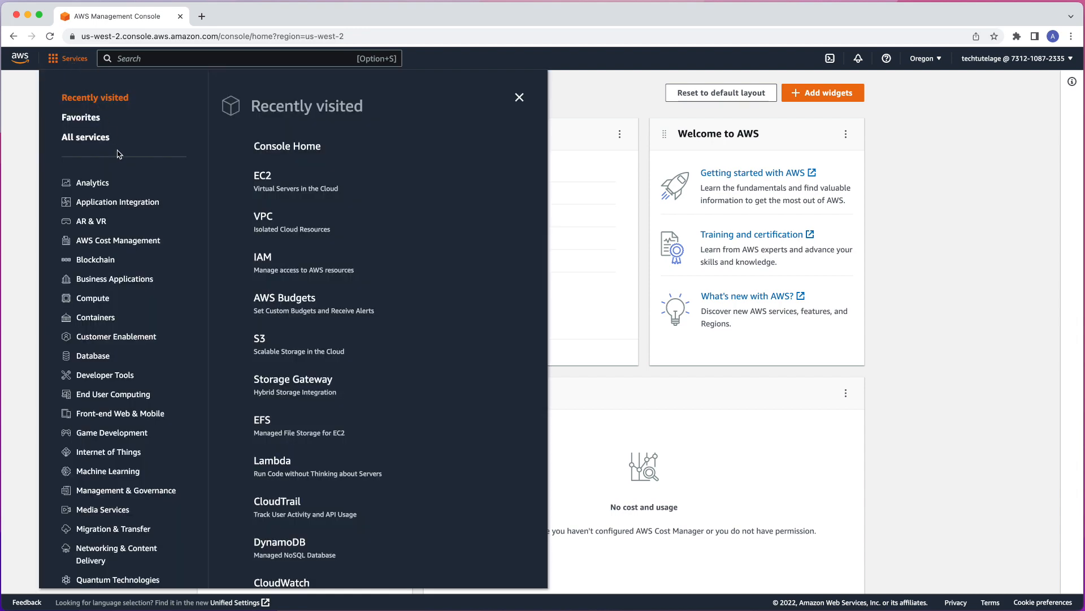
click(270, 181)
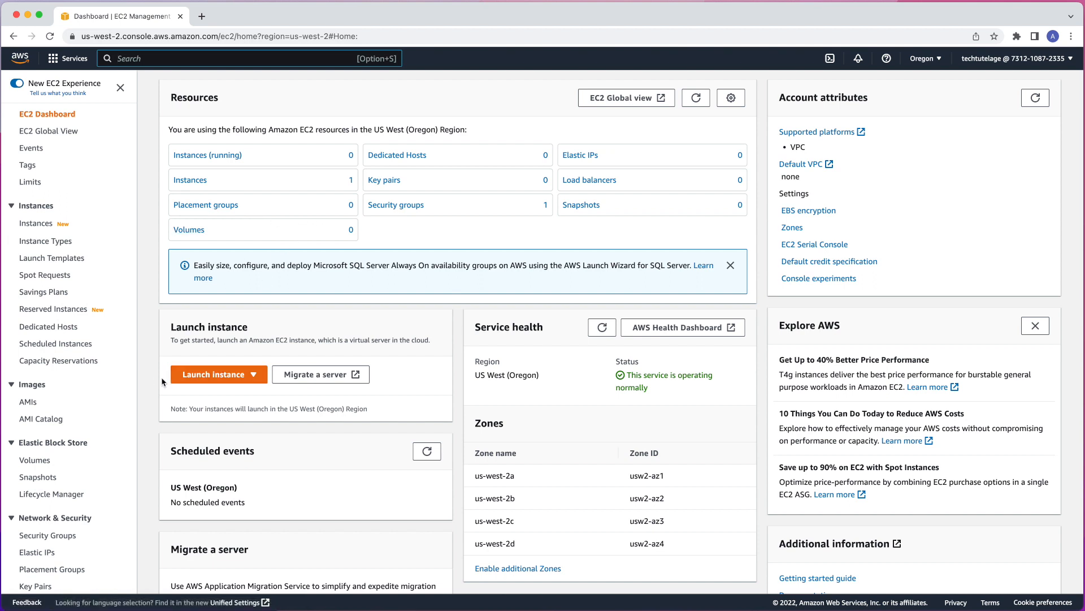
click(214, 375)
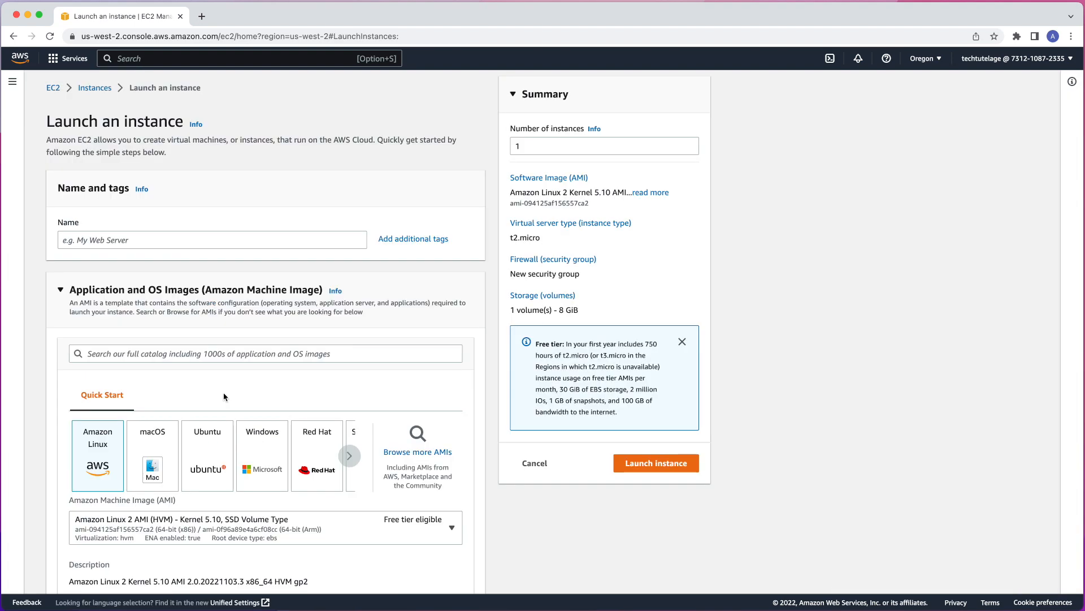
click(219, 244)
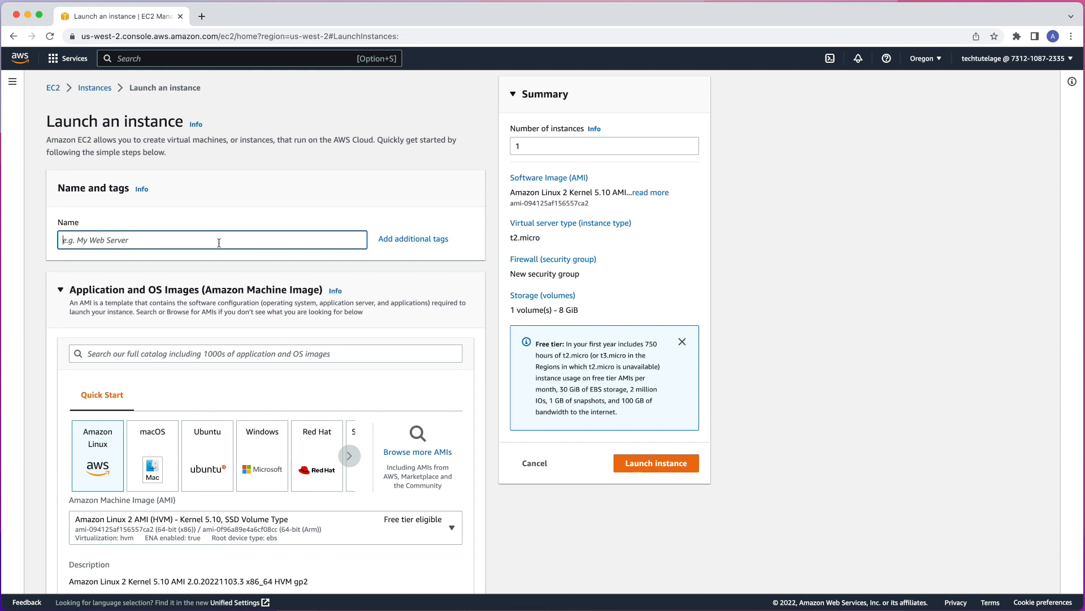
text(debian11)
Step: Browse the full AMI catalog and select the Debian 11 (HVM), SSD Volume Type image in the 64-bit (x86) architecture
scroll(112, 341, down, 3)
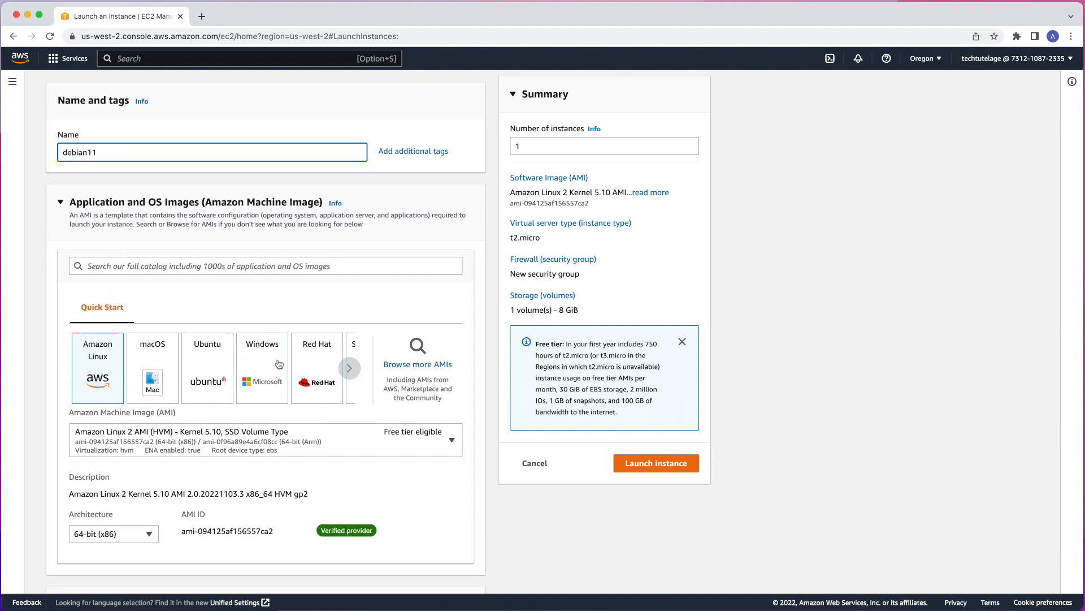
click(350, 369)
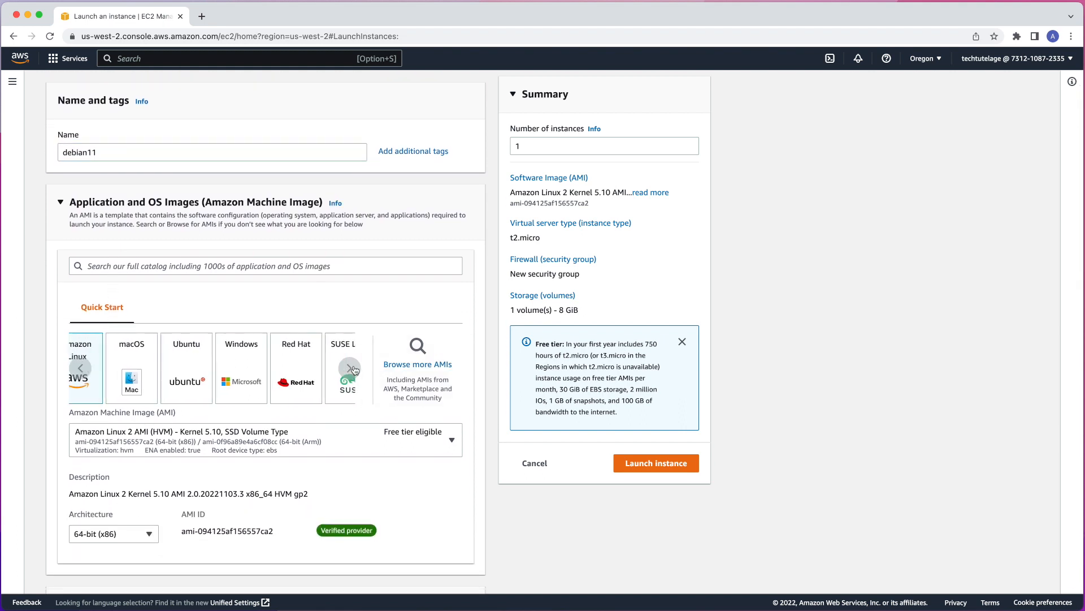
click(80, 368)
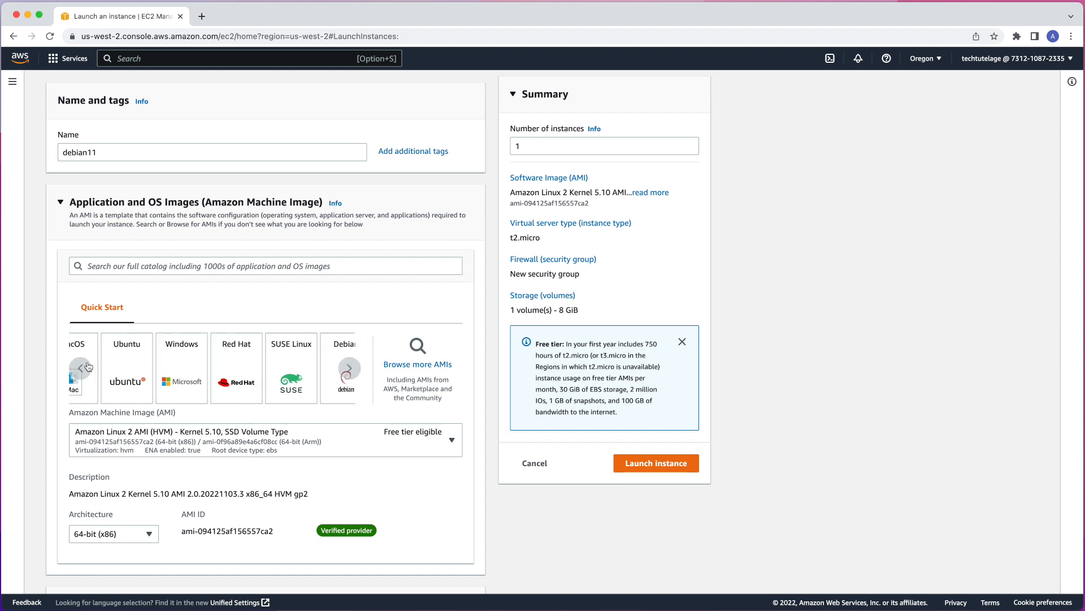
click(428, 369)
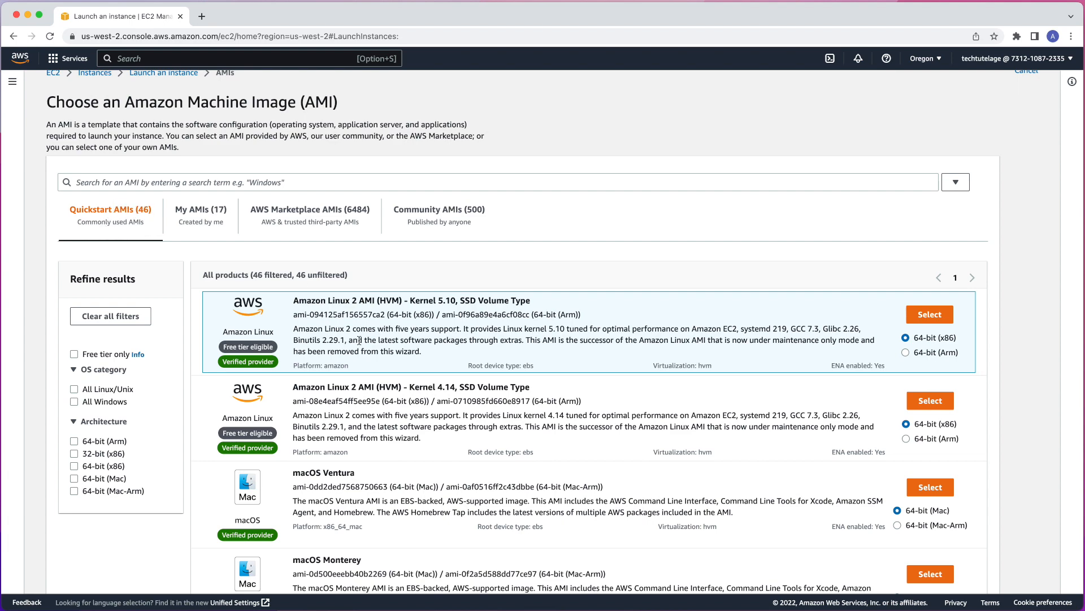
scroll(365, 396, down, 6)
scroll(366, 399, down, 10)
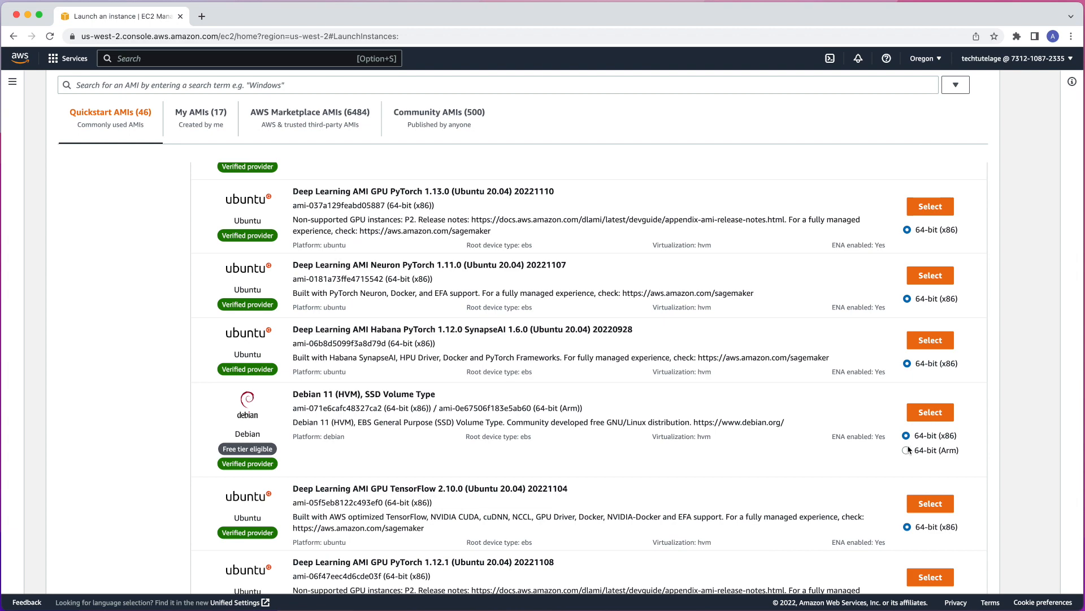
click(931, 412)
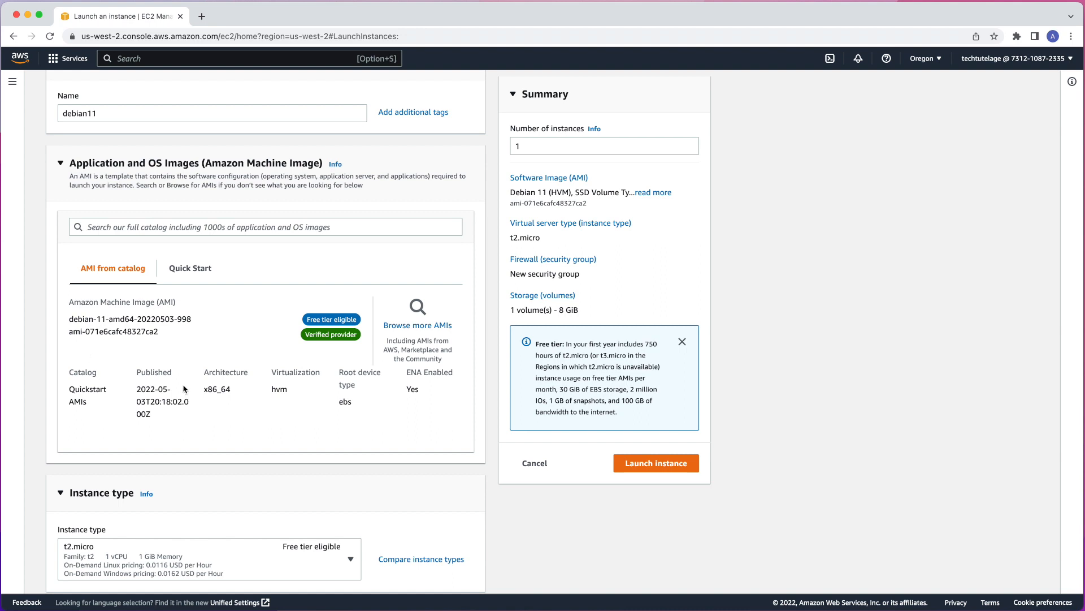
Step: Look through the available instance types and set the instance type to t2.nano
scroll(184, 389, down, 5)
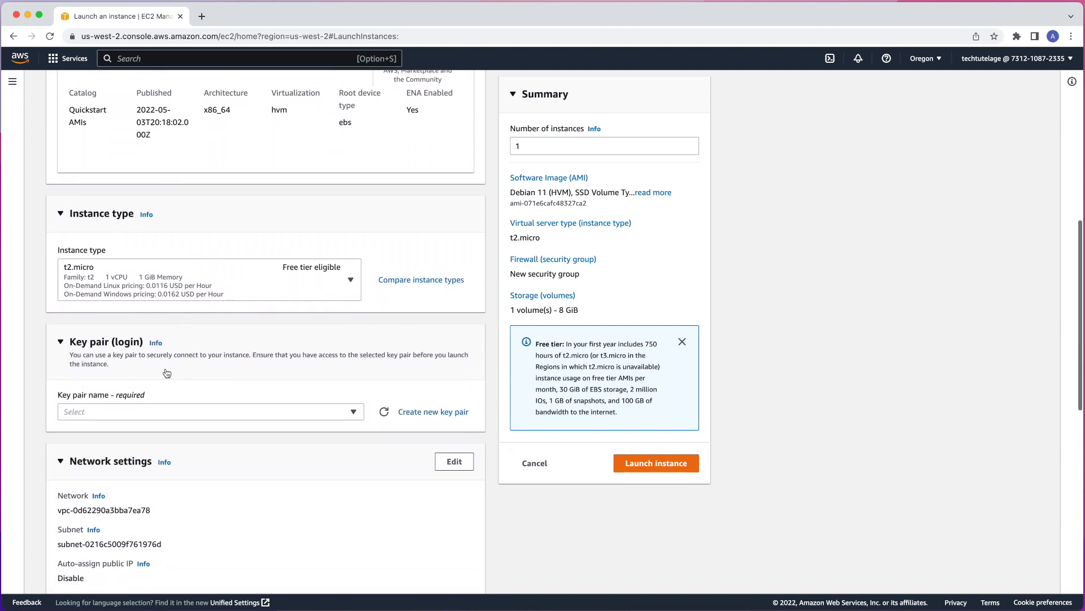
click(351, 283)
scroll(218, 431, down, 2)
scroll(218, 430, up, 2)
scroll(218, 429, down, 10)
scroll(218, 429, up, 10)
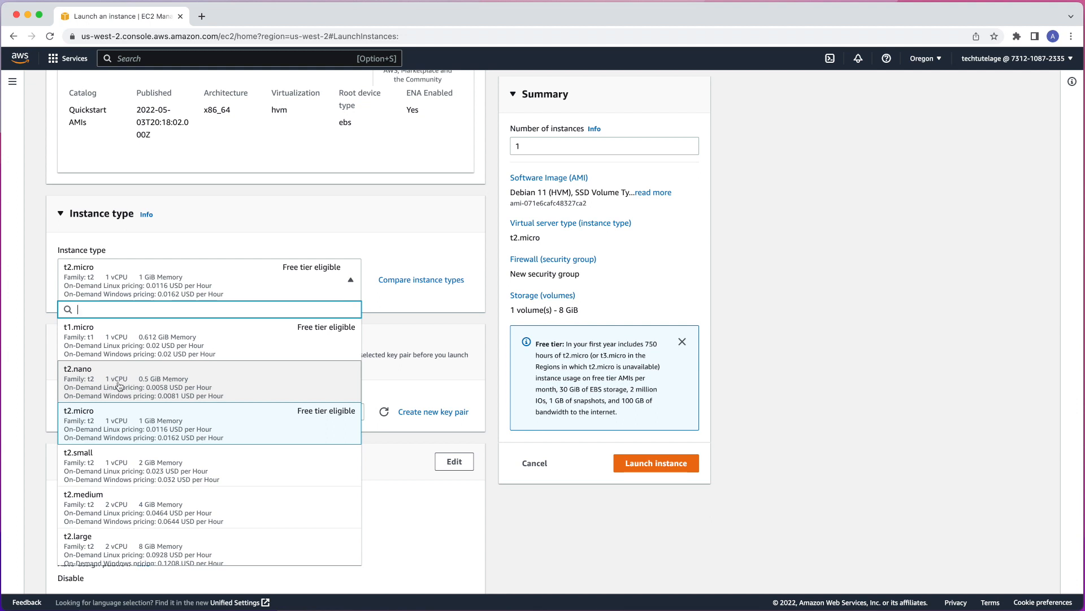
click(188, 388)
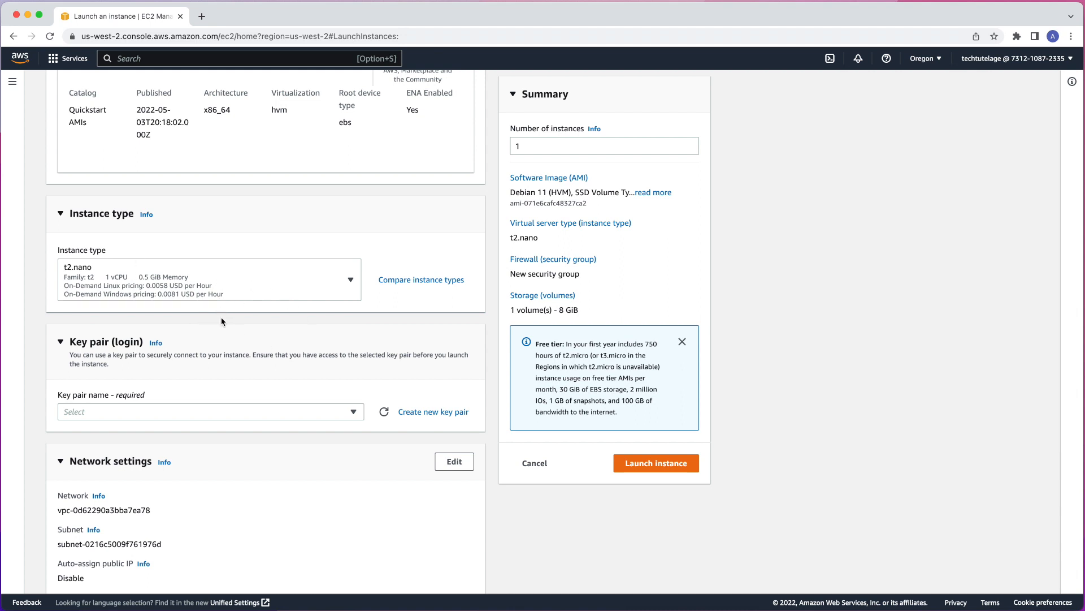
Step: Create a new RSA key pair named aws-key in .pem format for the instance login and dismiss the download notice
scroll(229, 351, down, 2)
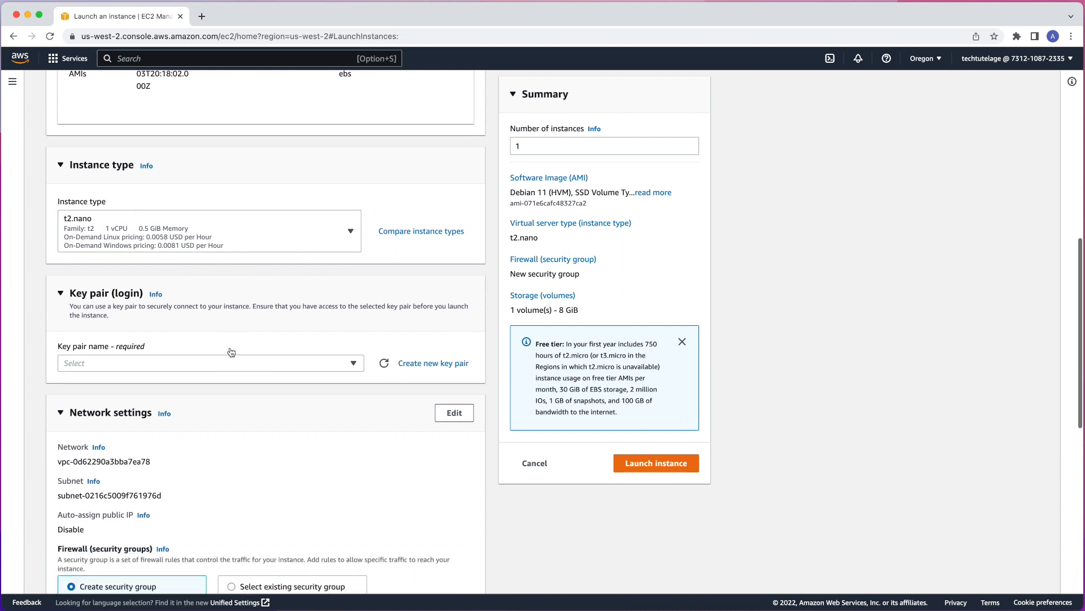
click(143, 359)
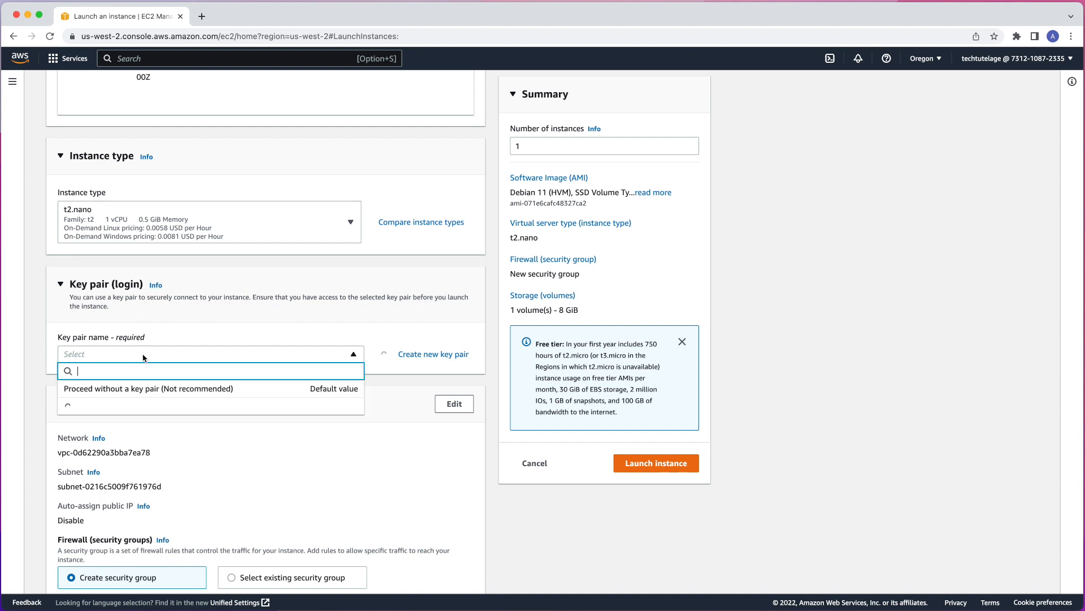
click(354, 355)
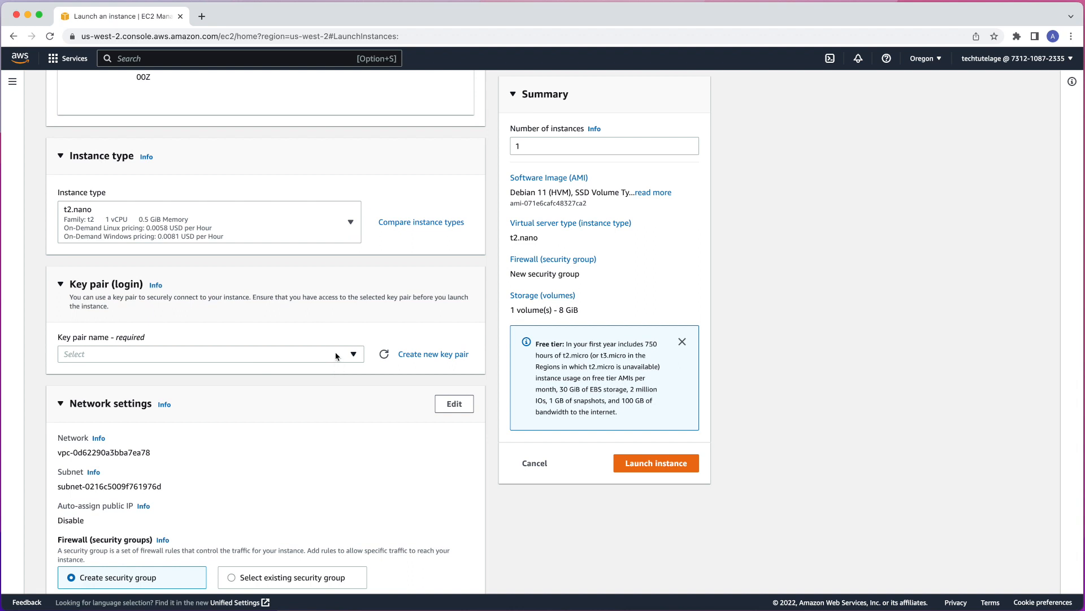
click(429, 354)
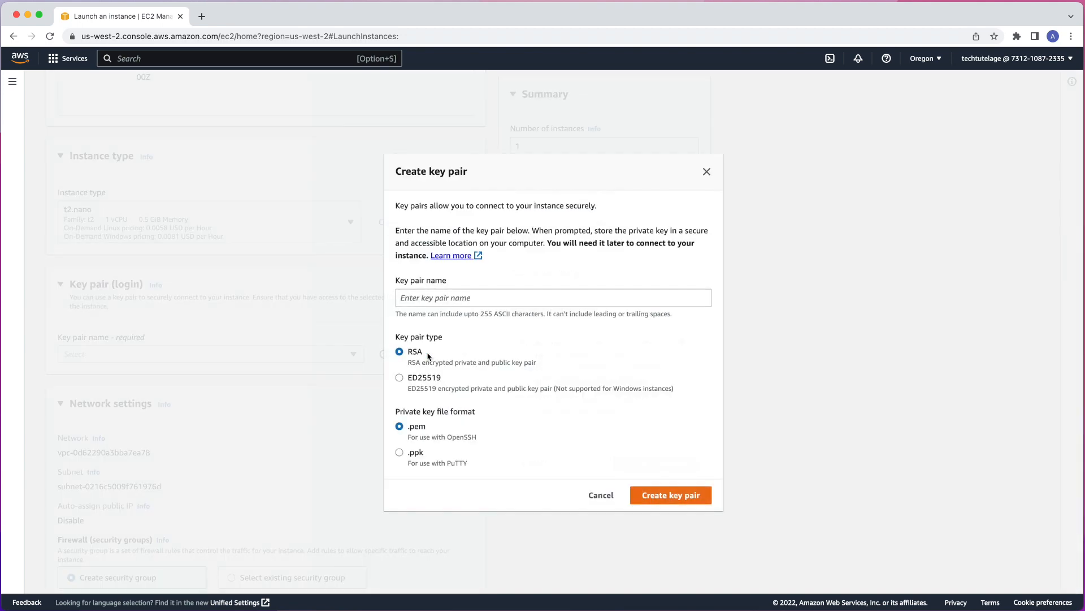
click(432, 298)
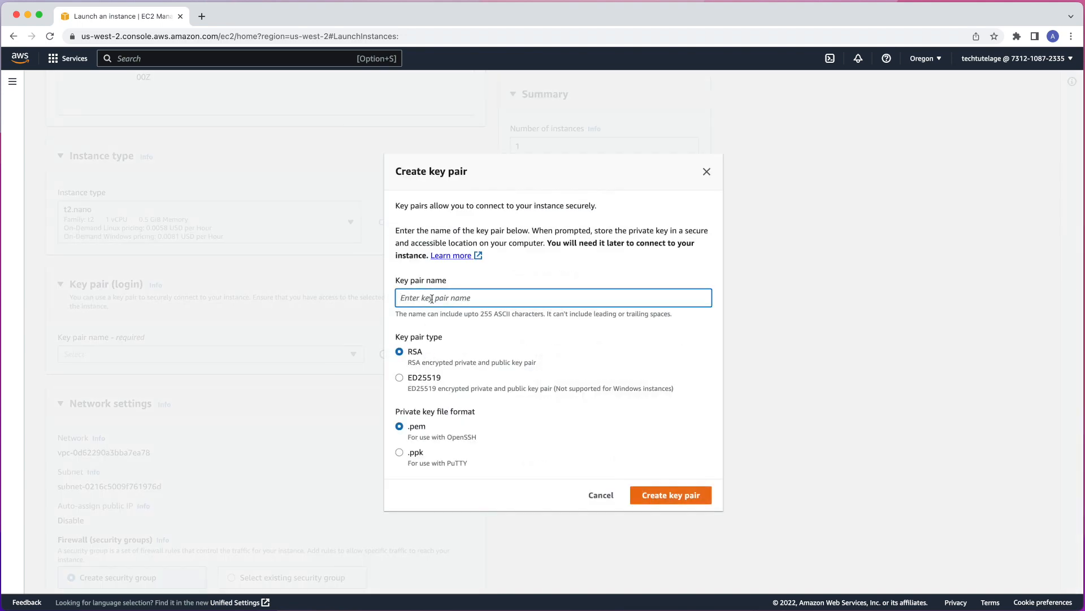
text(aws-key)
click(675, 501)
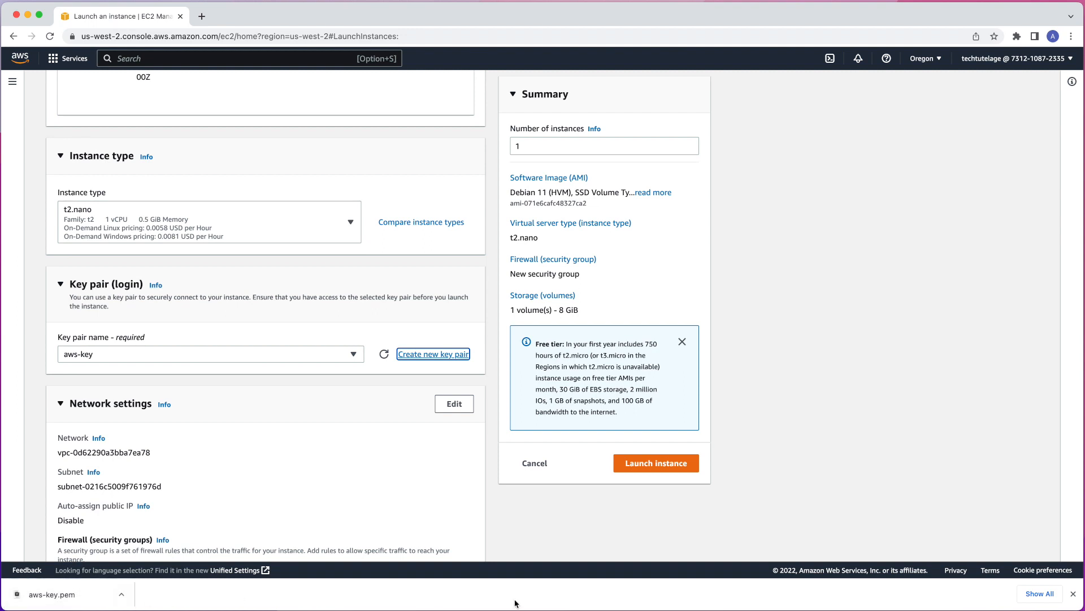
click(1074, 594)
Step: Edit the network settings, reviewing the available VPCs and subnets, and enable auto-assignment of a public IP
scroll(164, 467, down, 5)
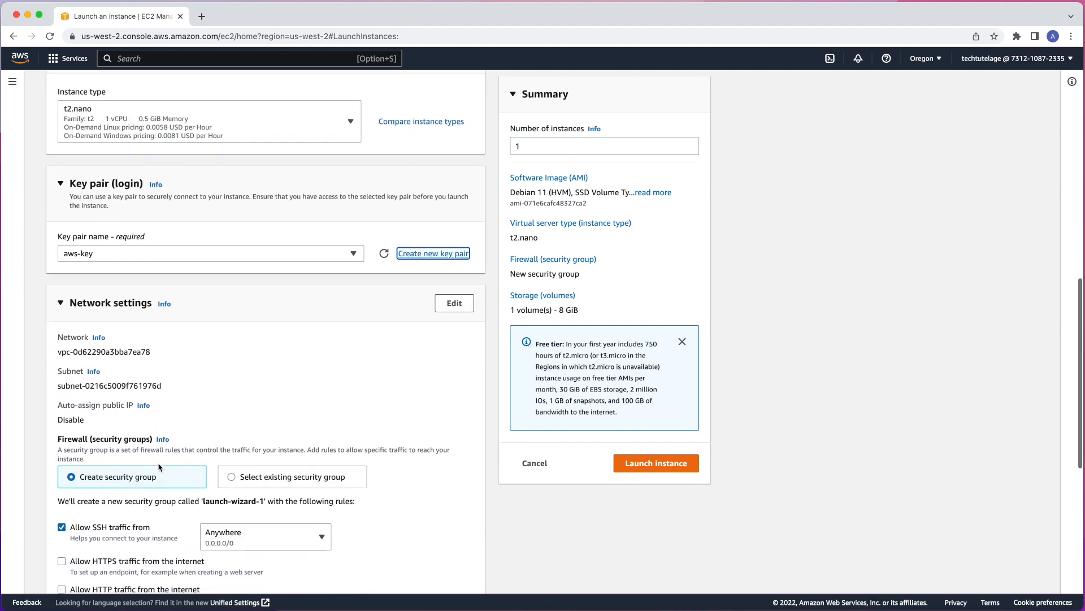
scroll(159, 467, down, 2)
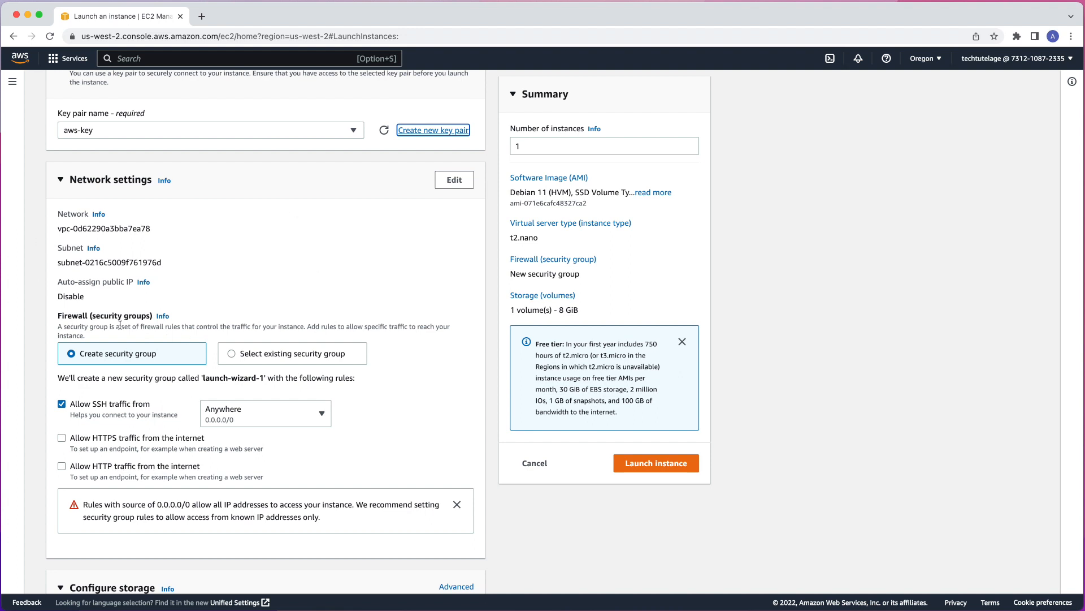
click(456, 183)
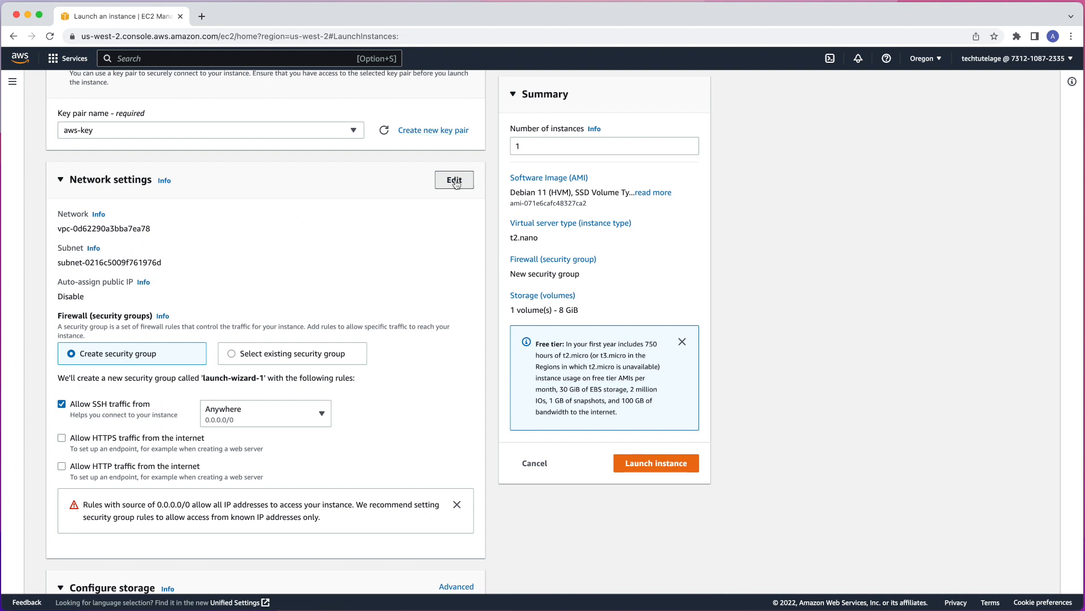
click(166, 236)
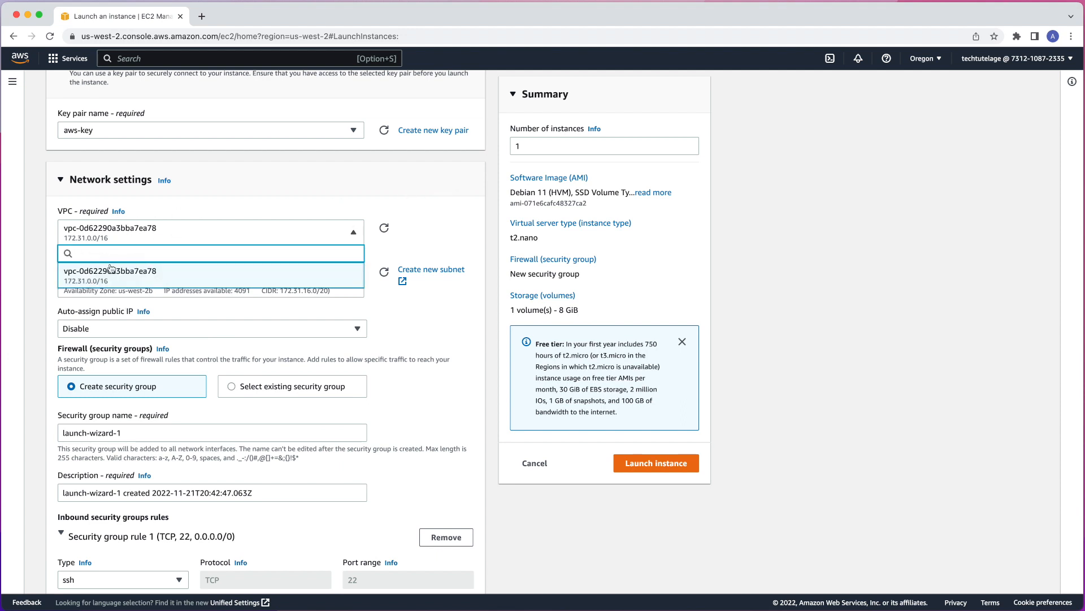
click(354, 233)
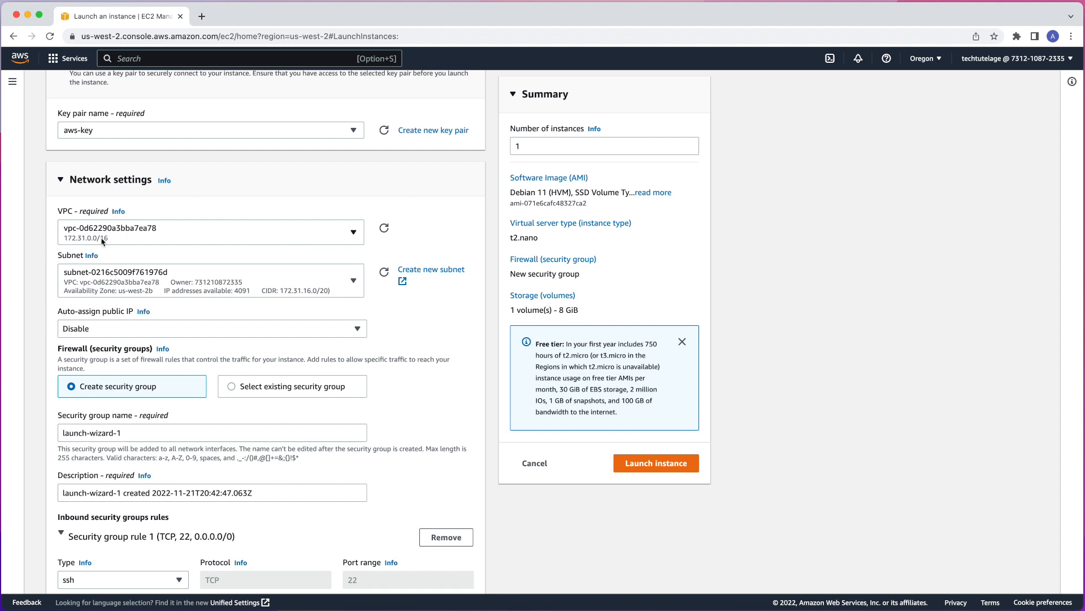
click(352, 280)
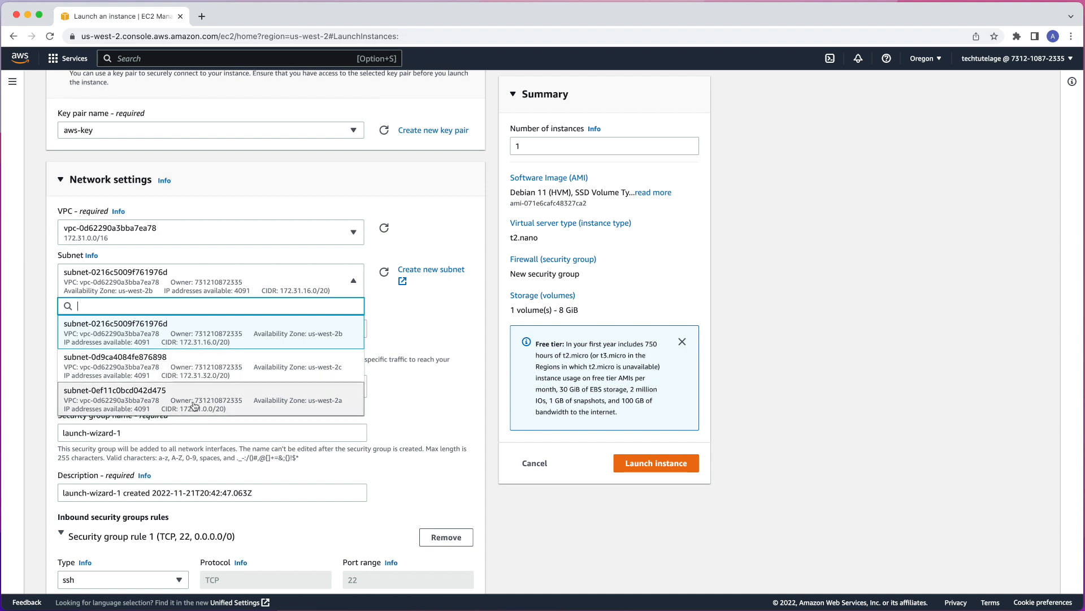
click(354, 280)
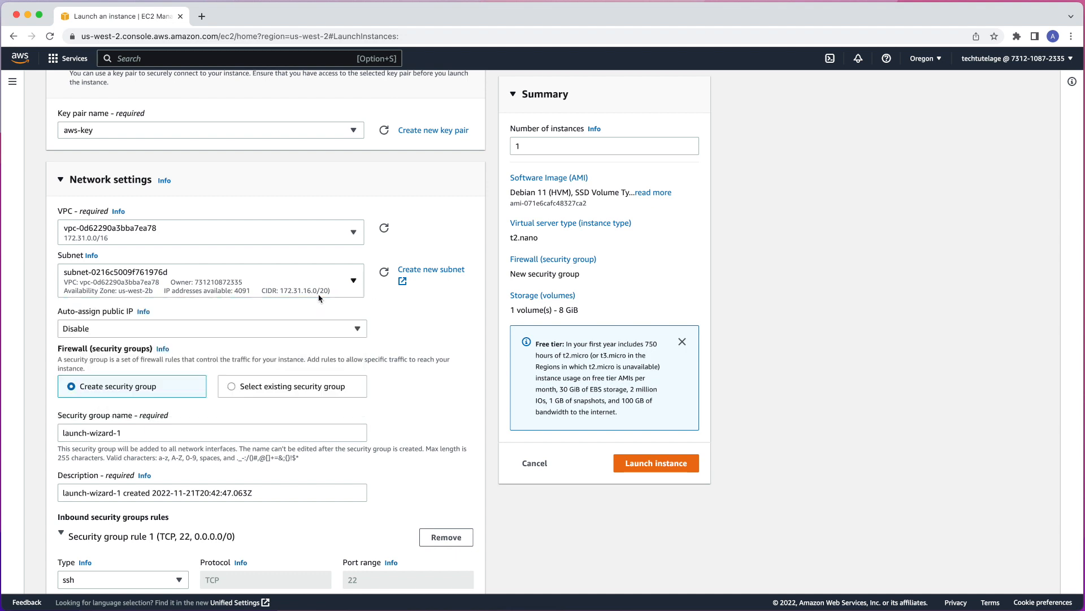
click(91, 330)
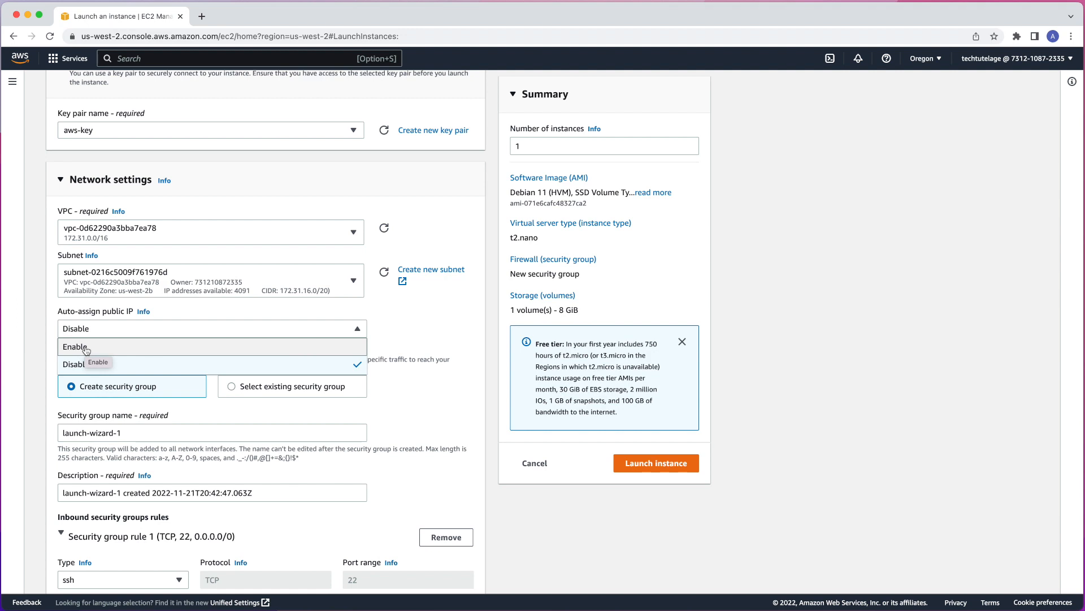
click(86, 348)
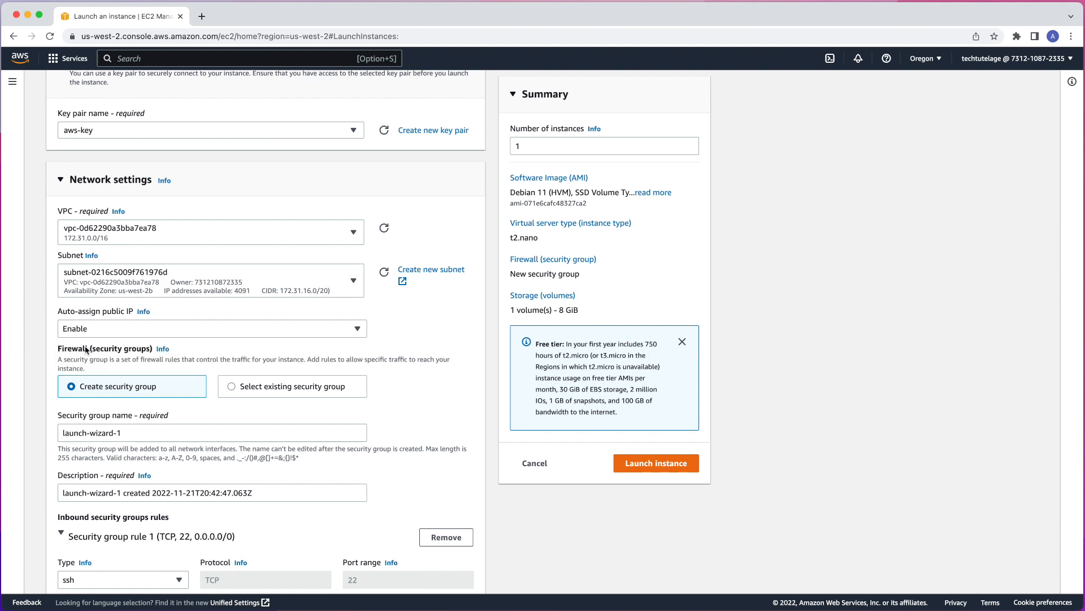
Step: Set both the name and the description of the new security group to ssh
scroll(117, 290, down, 1)
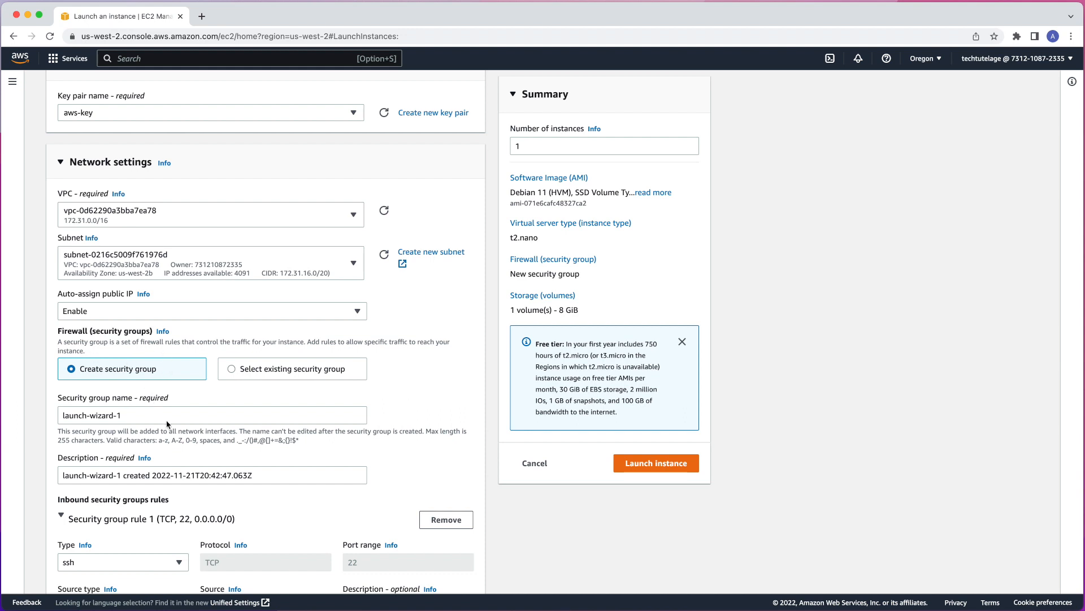
scroll(167, 418, down, 3)
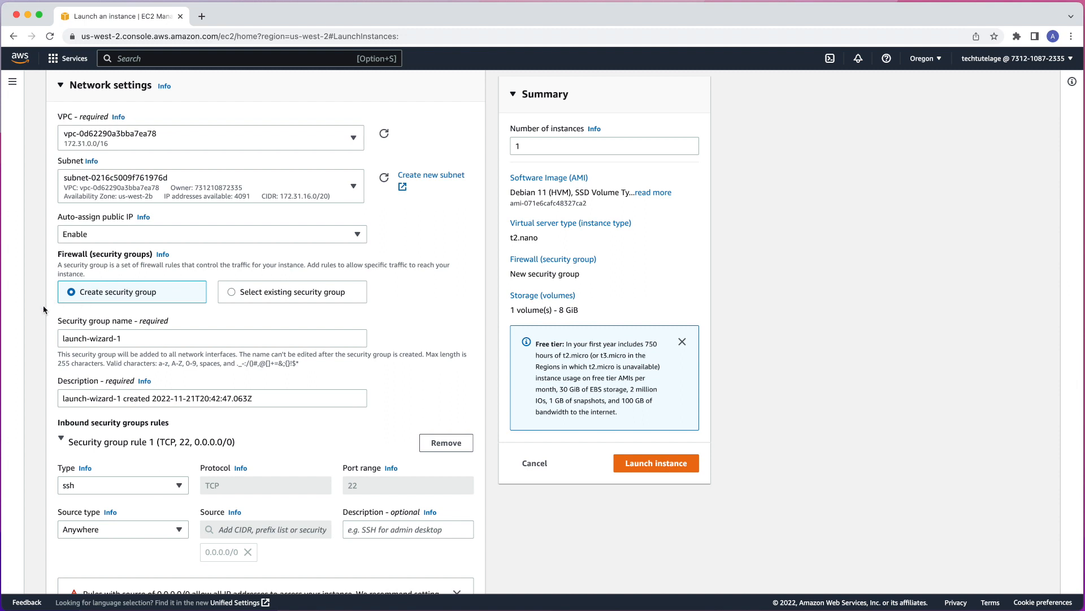
drag(160, 338, 54, 338)
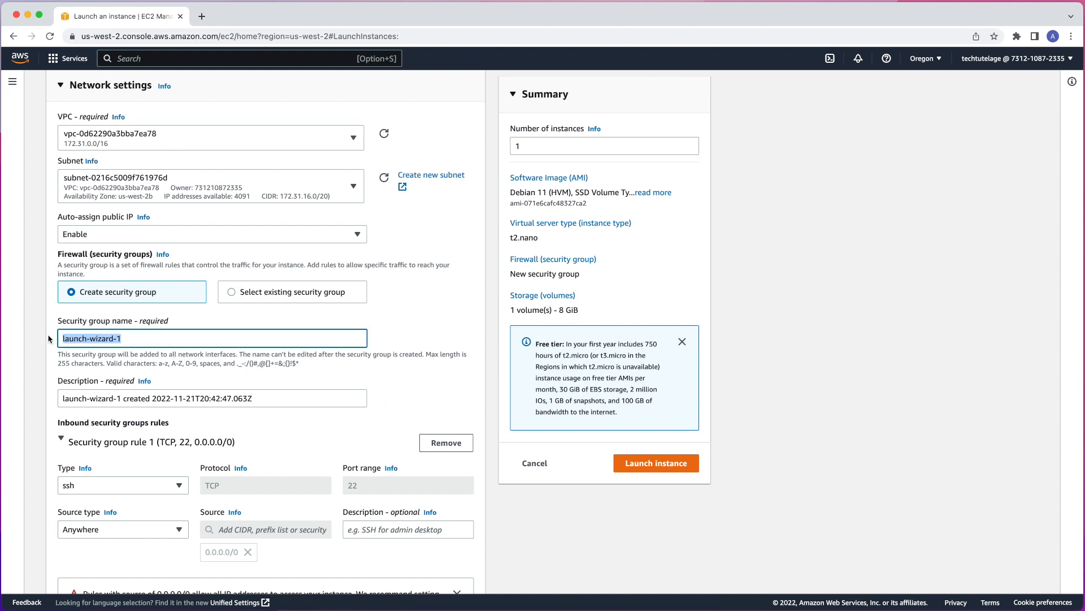
key(BackSpace)
text(ssh)
drag(272, 398, 50, 398)
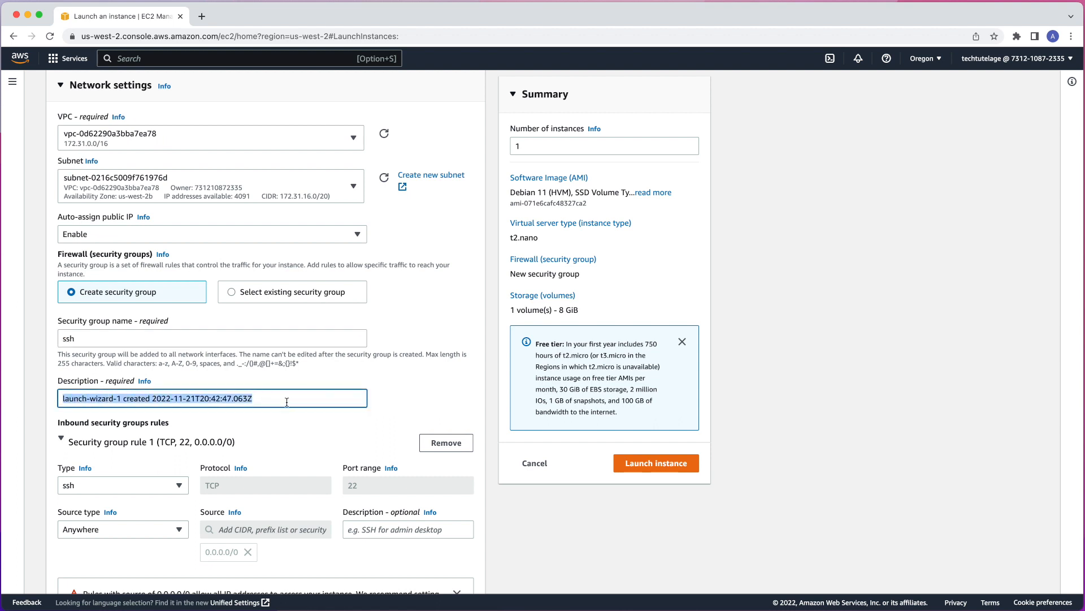
text(ssh)
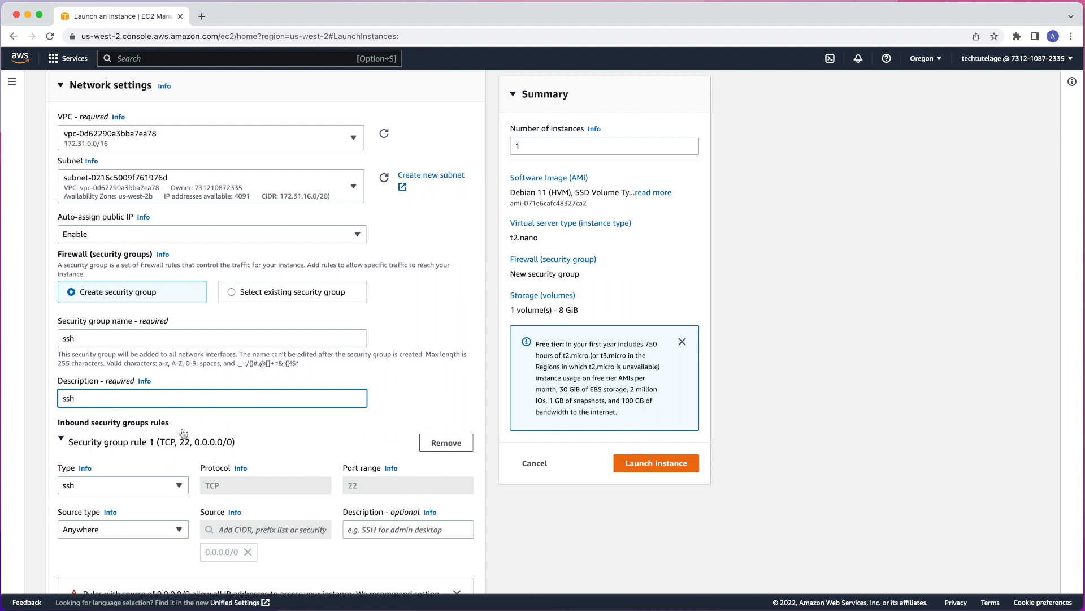
Step: Review the source type options of the ssh inbound rule and keep Anywhere as the source
scroll(142, 452, down, 2)
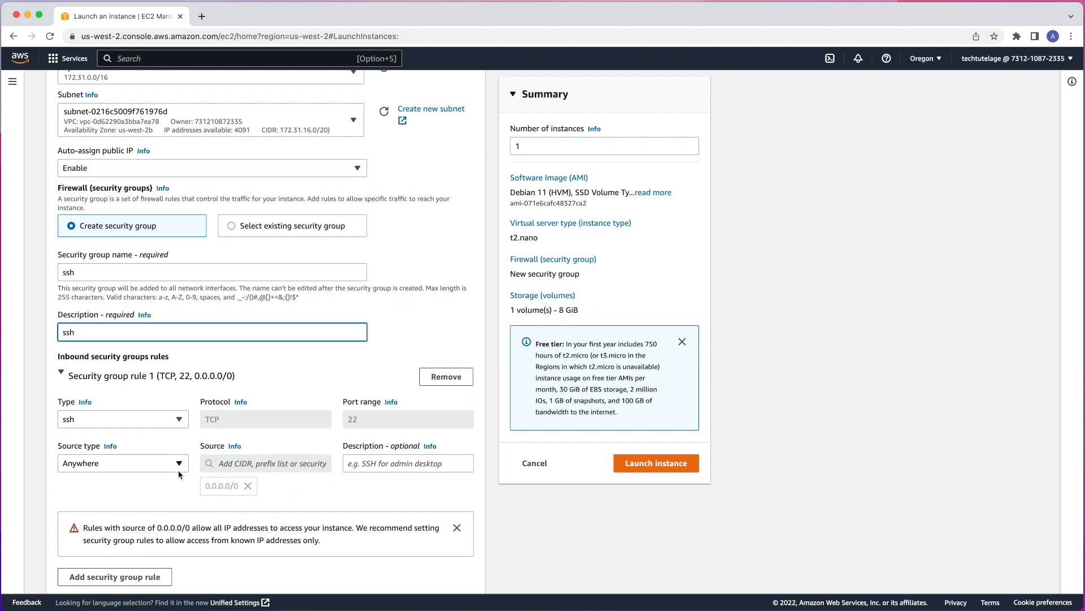
click(113, 431)
click(178, 466)
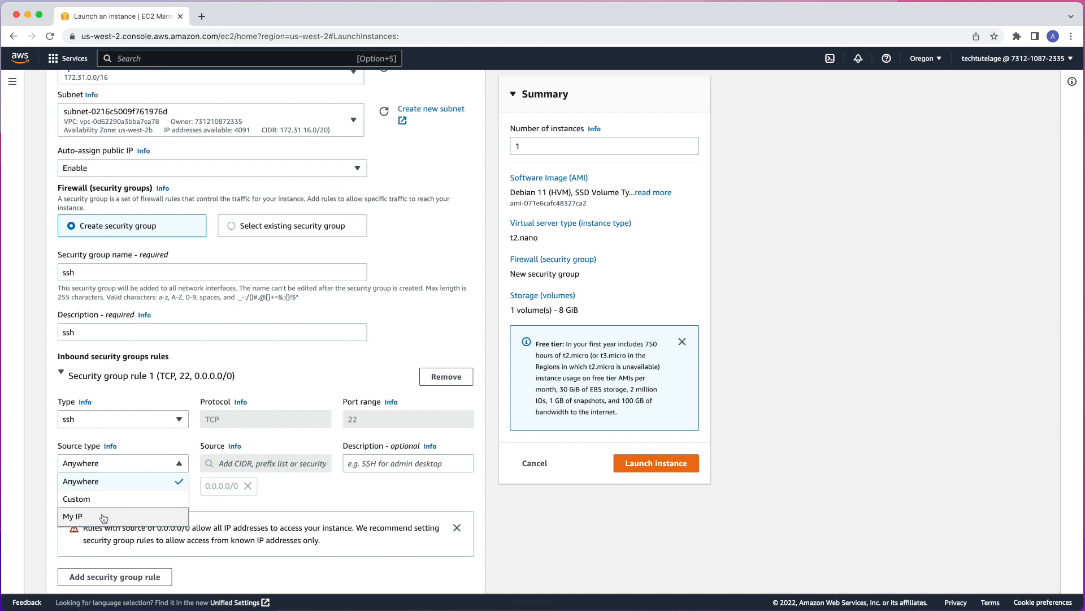
click(339, 488)
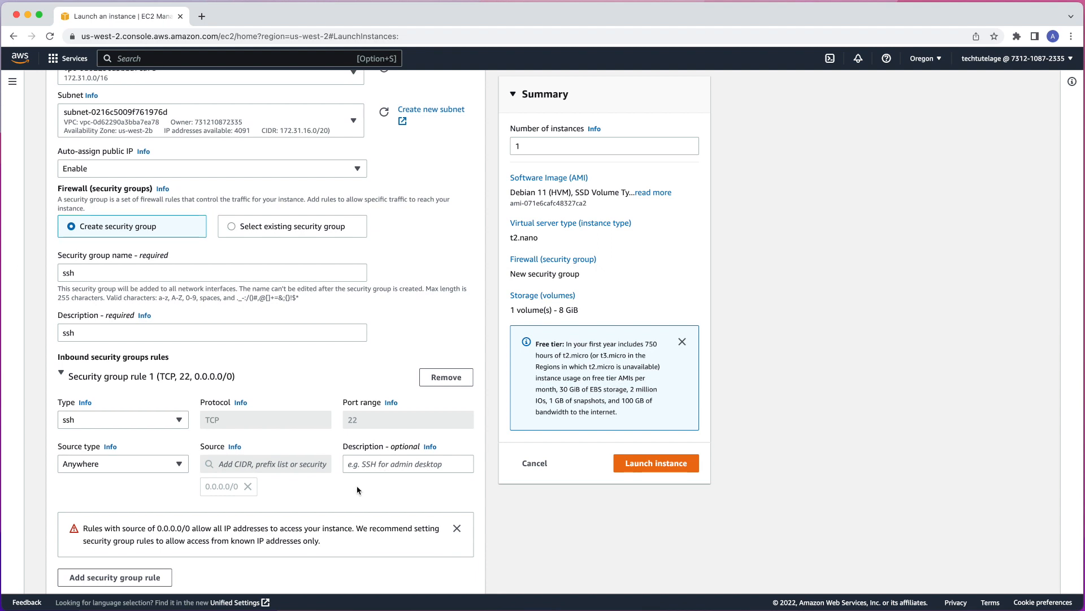
Step: Show the advanced storage settings and expand the details of the root volume, Volume 1
scroll(362, 489, down, 1)
scroll(362, 492, down, 5)
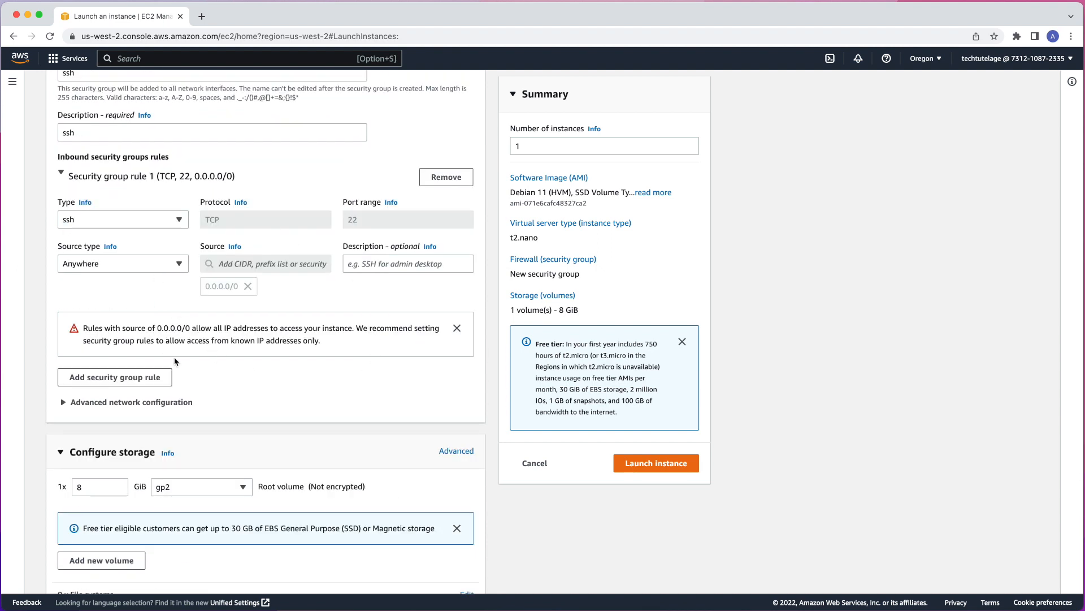
scroll(212, 366, down, 2)
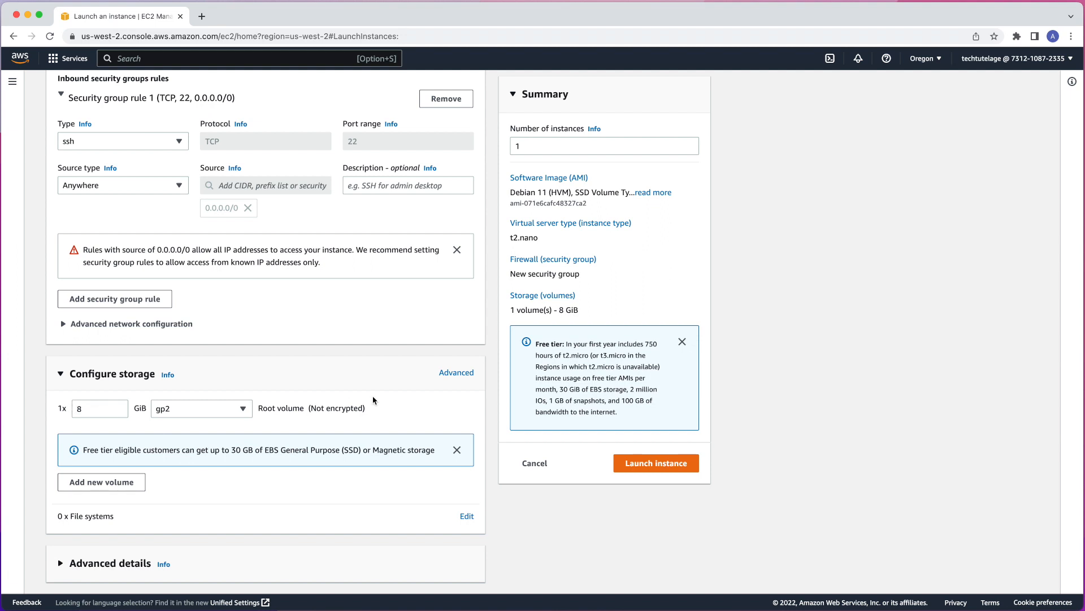
click(455, 374)
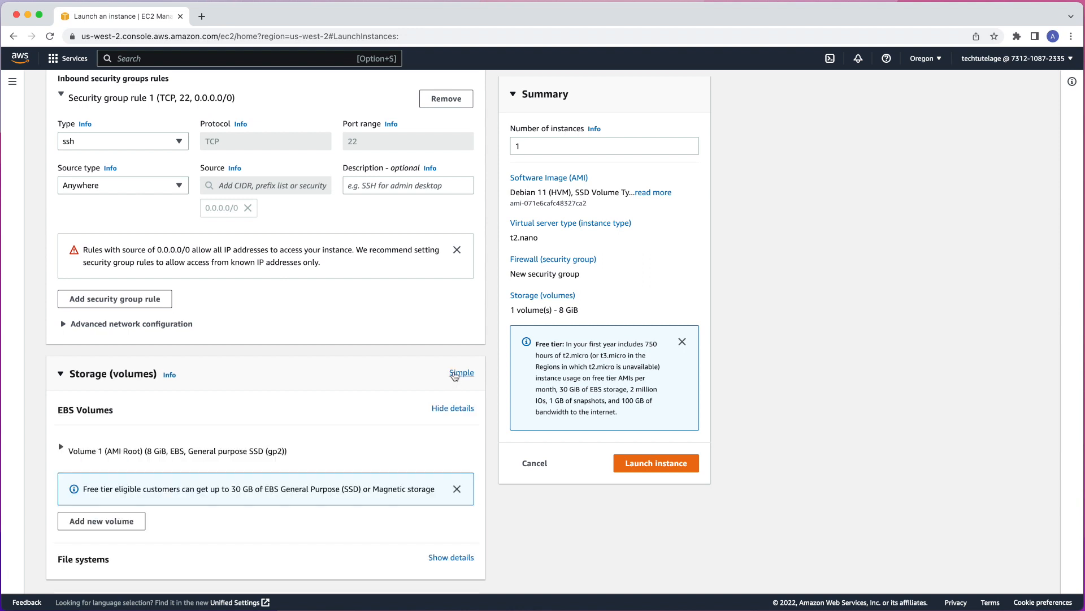
click(67, 450)
scroll(84, 396, down, 3)
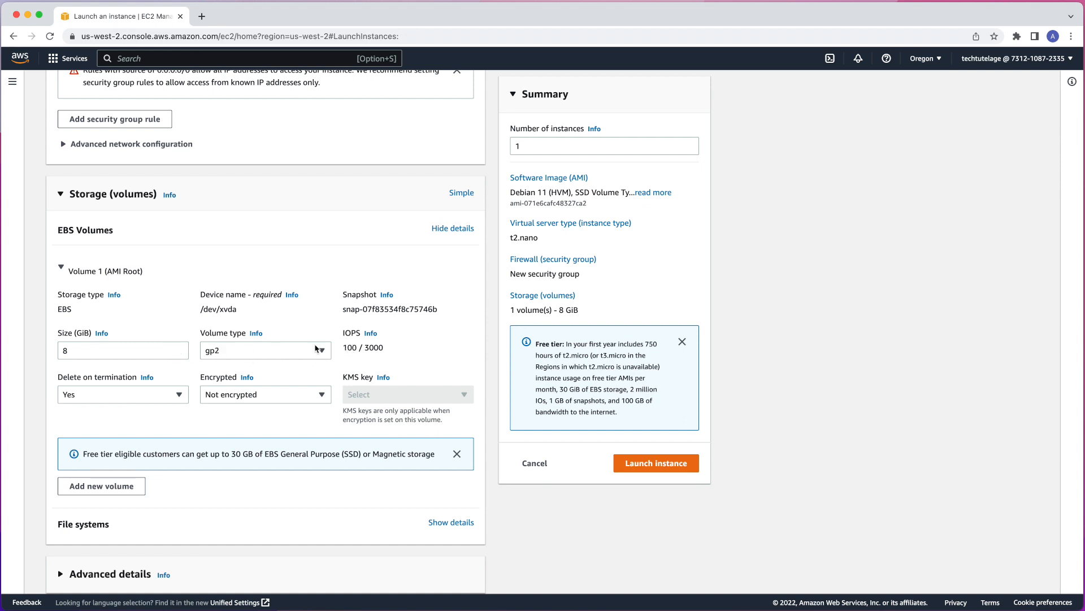
Step: Try root volume sizes of 1000 GiB and 500 GiB, and set the size back to 8 GiB
click(88, 349)
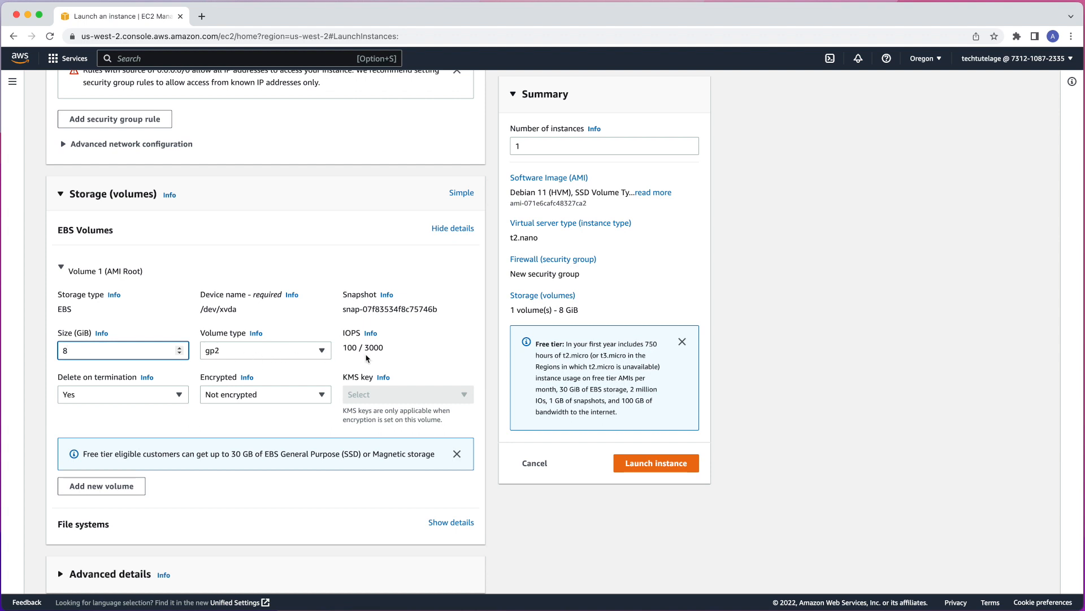
key(BackSpace)
text(1000)
key(Tab)
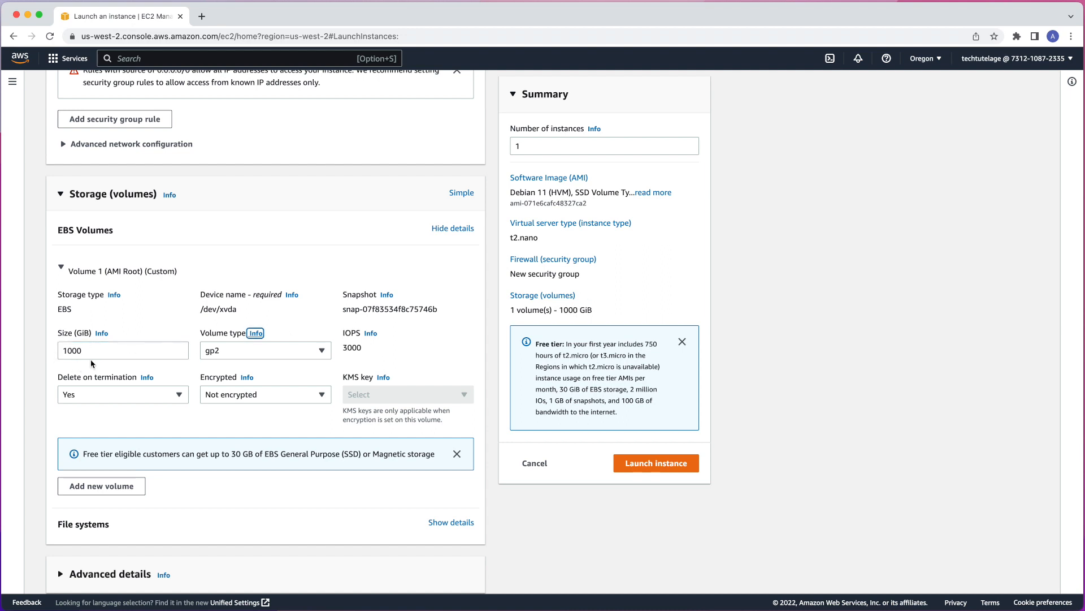
click(108, 351)
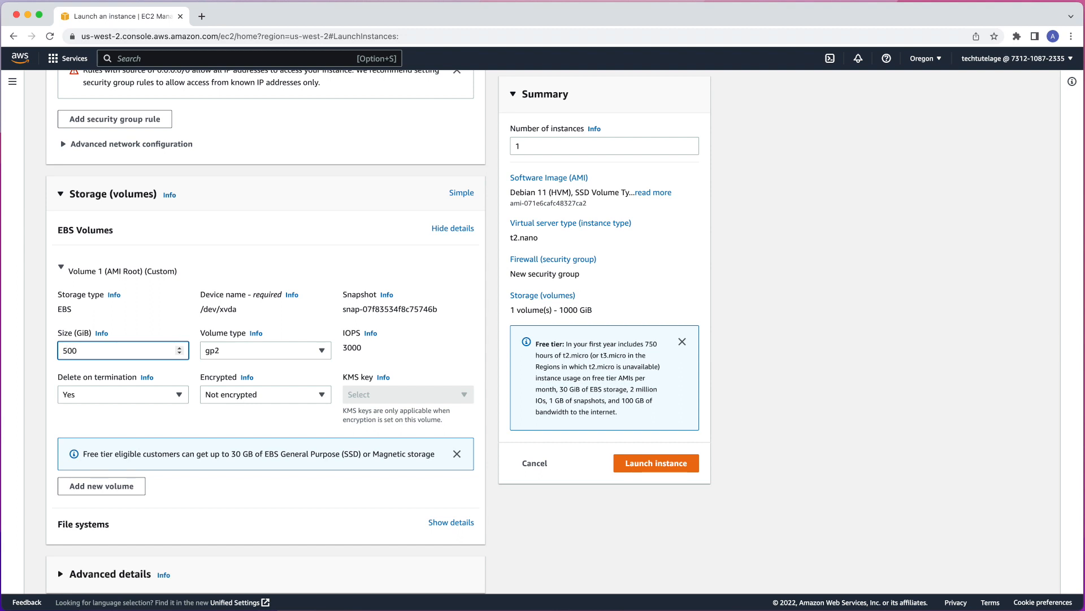
key(Tab)
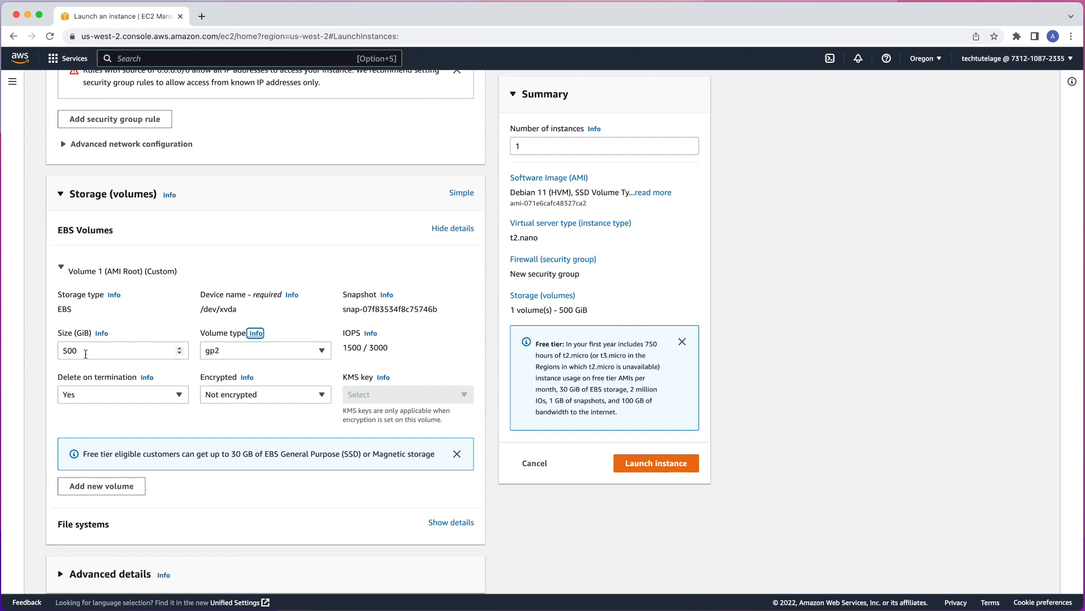
drag(82, 353, 57, 354)
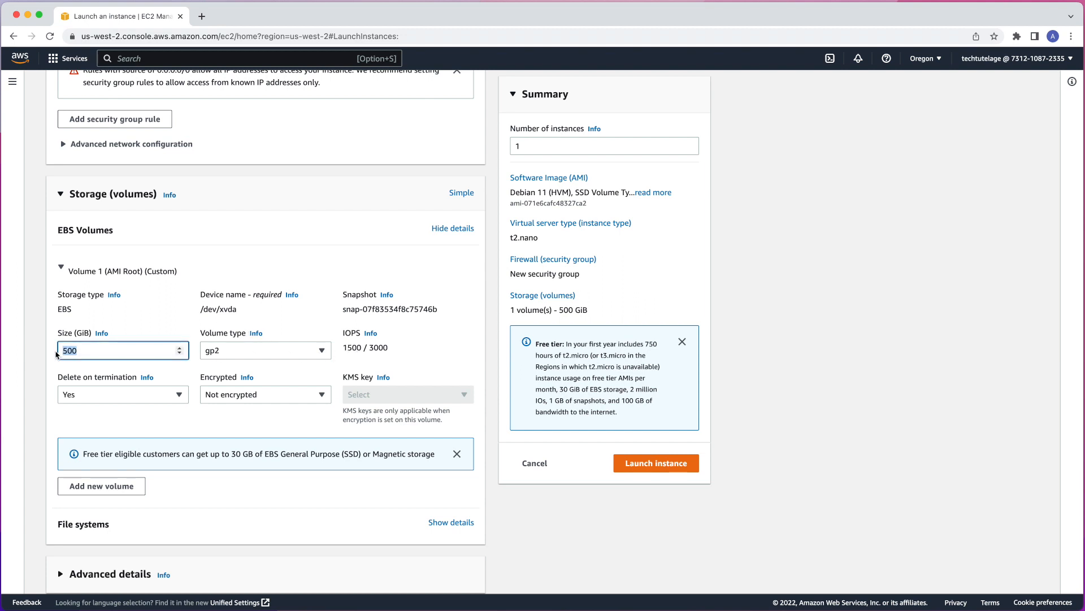
text(8)
Step: Try the Magnetic (standard) type for the root volume and set it back to General purpose SSD (gp2)
click(241, 351)
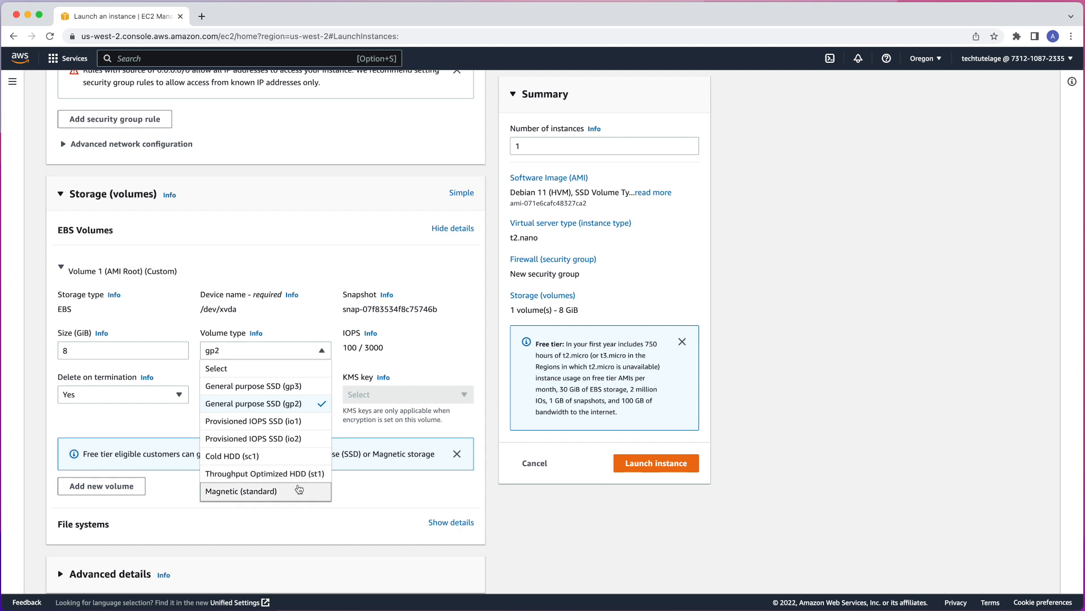
scroll(300, 488, down, 1)
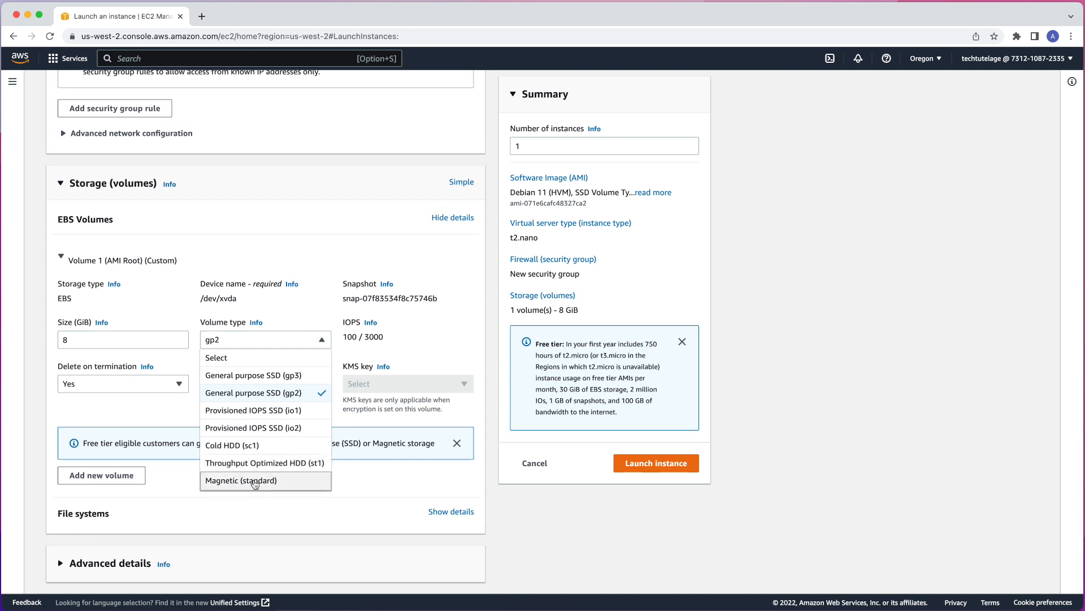
click(254, 481)
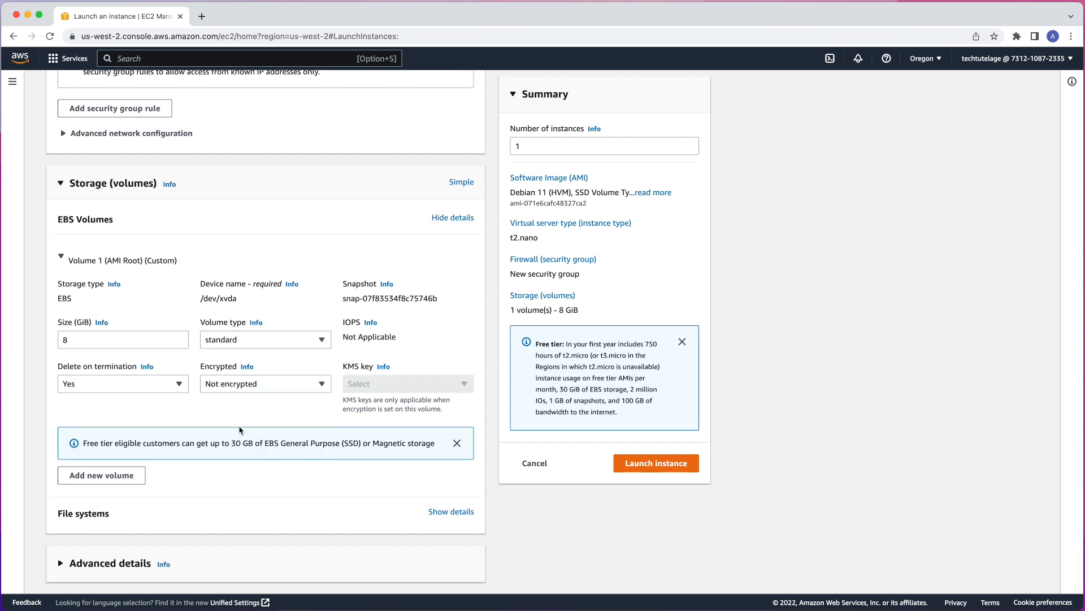
click(267, 341)
click(265, 390)
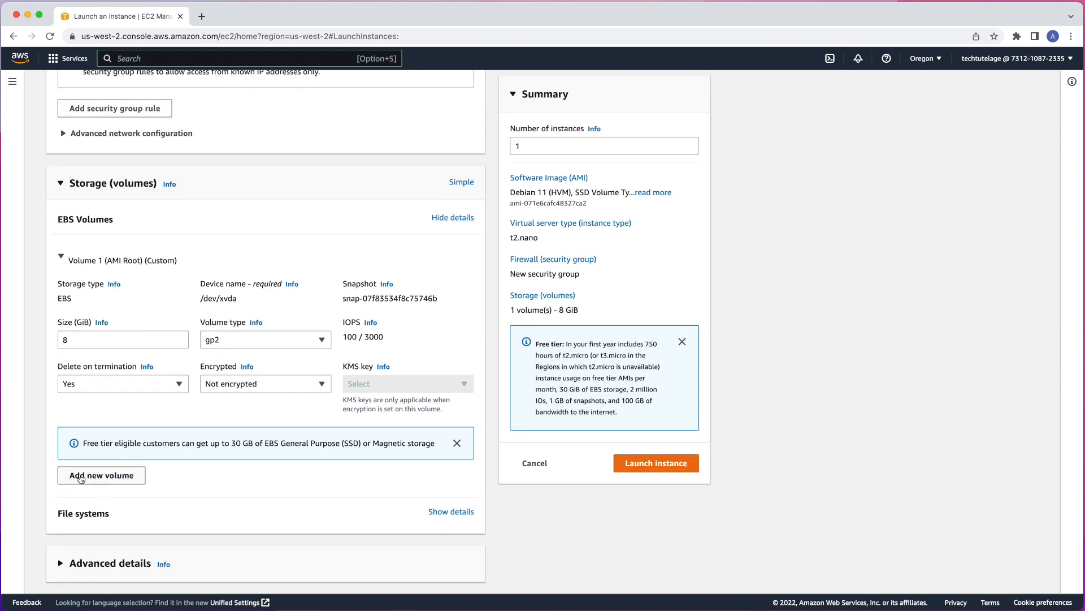
Step: Add a second EBS volume to look at its settings, and remove it again
click(101, 480)
scroll(131, 485, down, 3)
scroll(131, 485, down, 2)
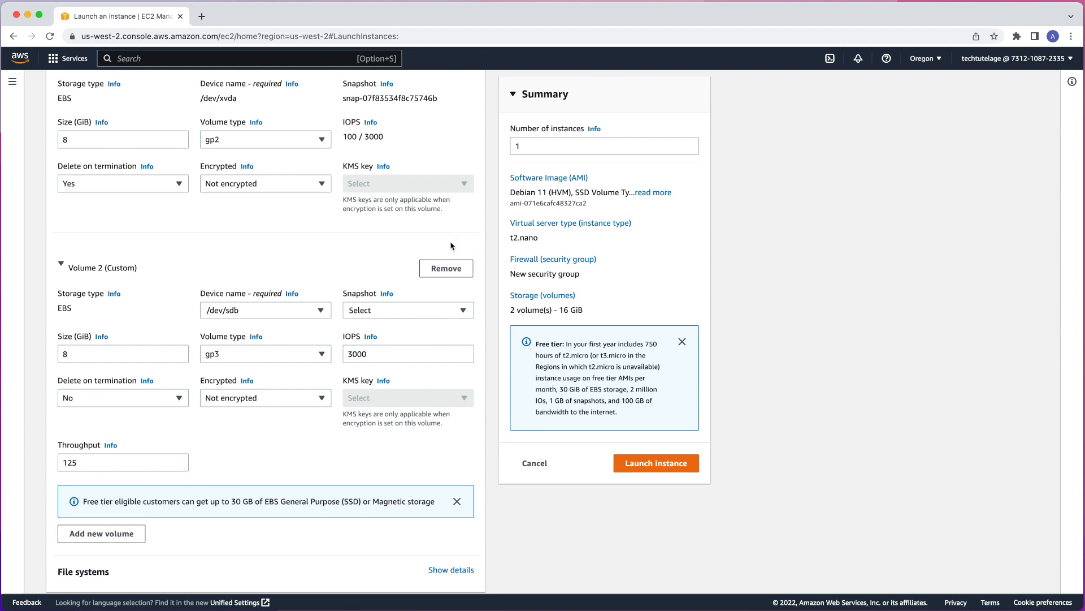
click(440, 269)
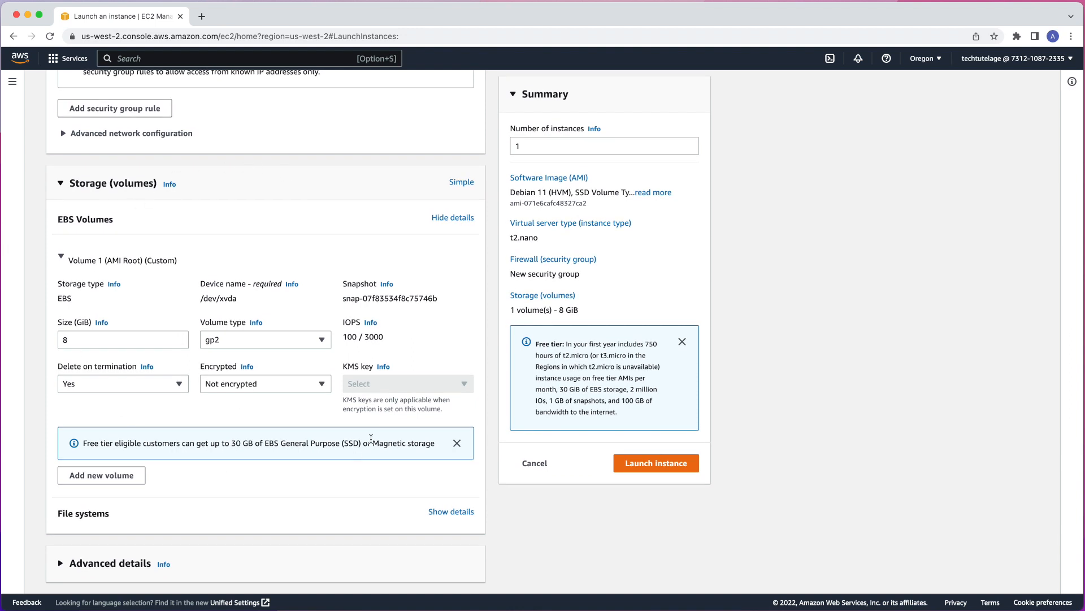
Step: Launch the instance with the configured settings and open the list of all instances
scroll(225, 376, up, 1)
scroll(225, 376, down, 1)
scroll(465, 403, up, 1)
scroll(441, 351, up, 3)
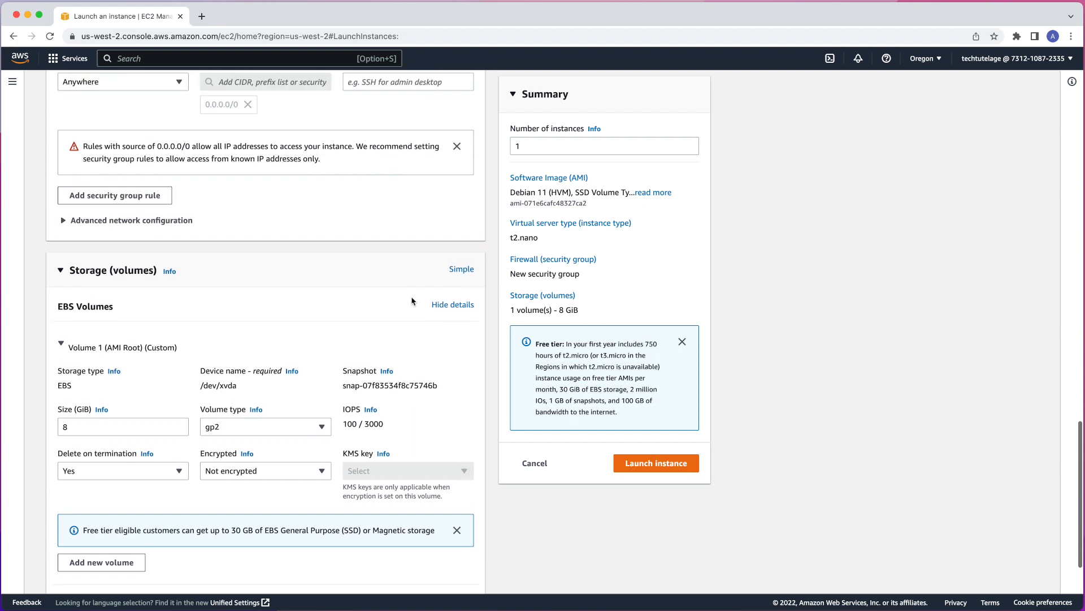
scroll(237, 281, down, 3)
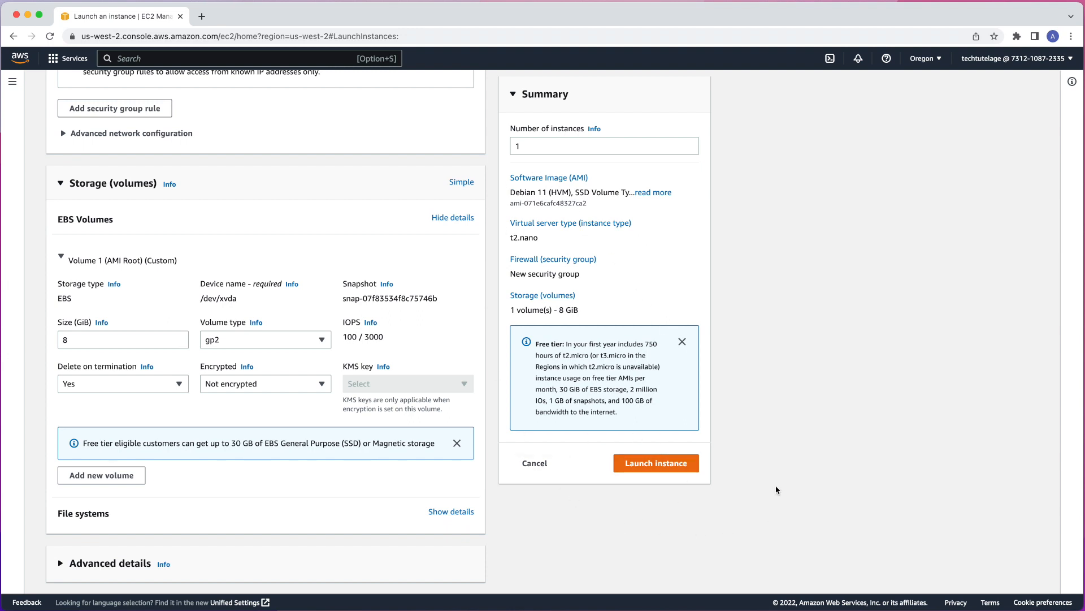
click(655, 464)
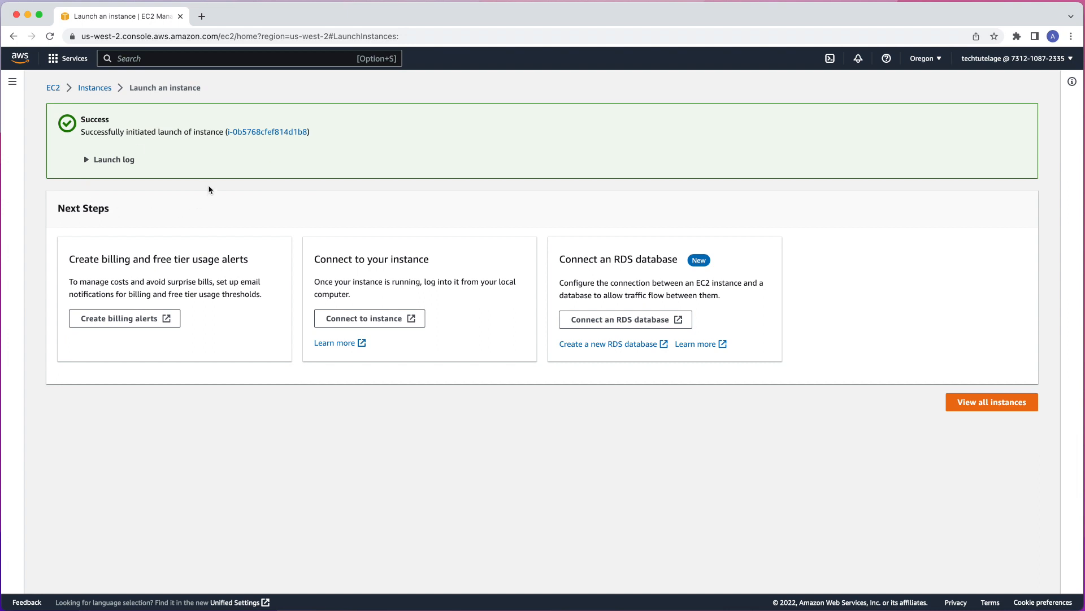
click(999, 407)
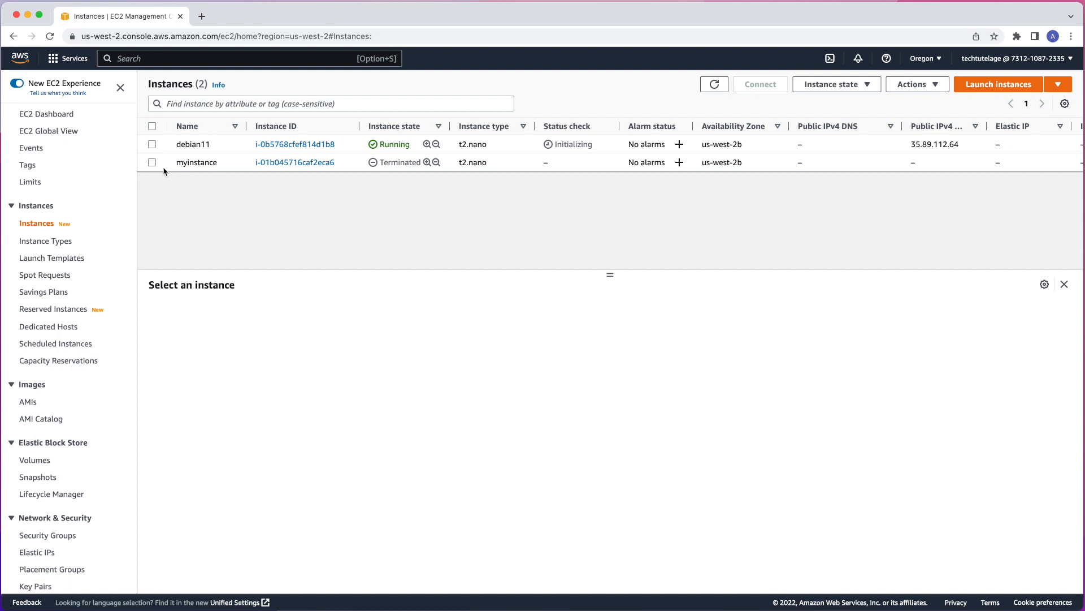
Step: Check the myinstance entry, and select the debian11 instance to read its summary and instance details
click(462, 160)
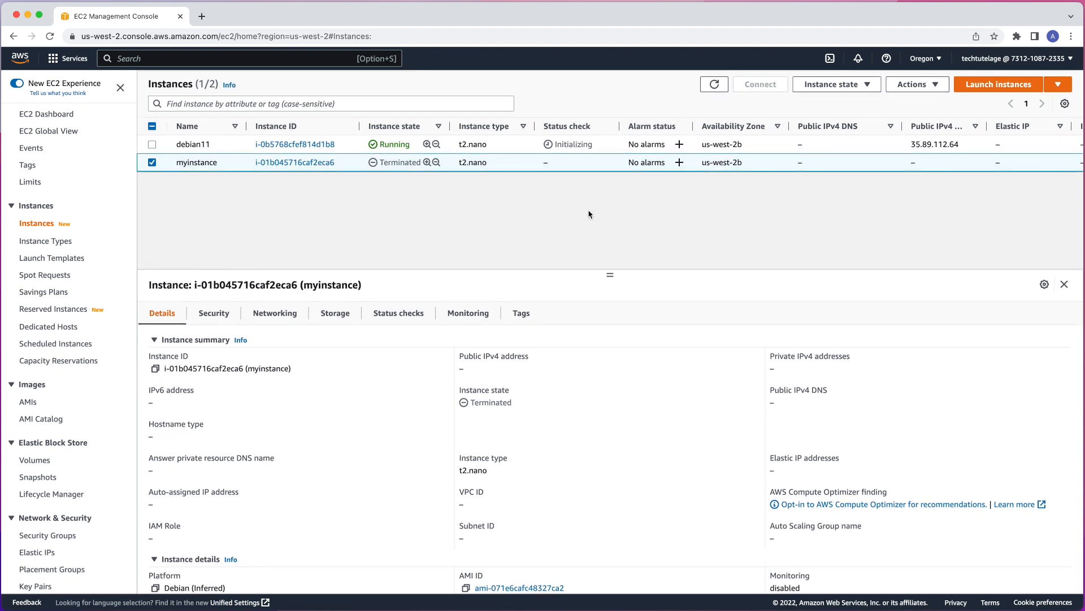
click(234, 146)
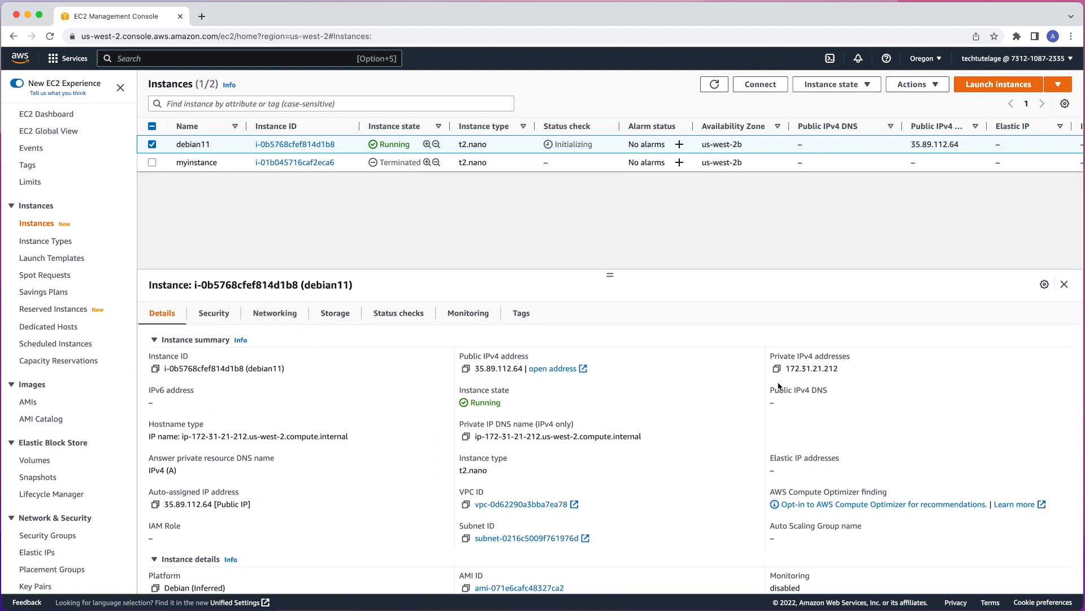
scroll(355, 498, down, 5)
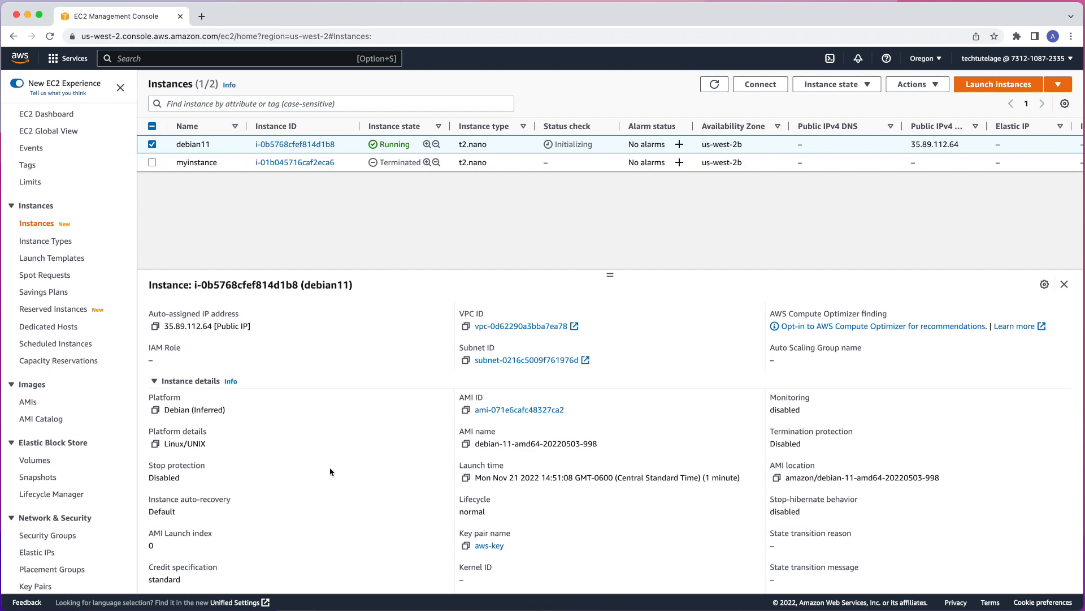
scroll(234, 434, up, 6)
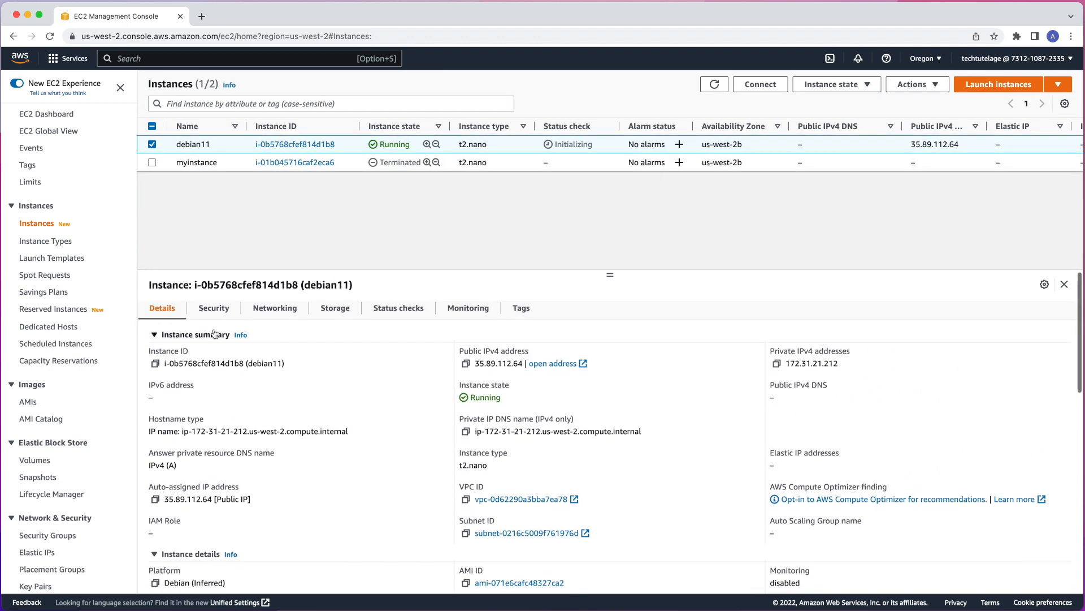
Step: Review the debian11 instance's security rules and its networking details, including the network interfaces
click(215, 314)
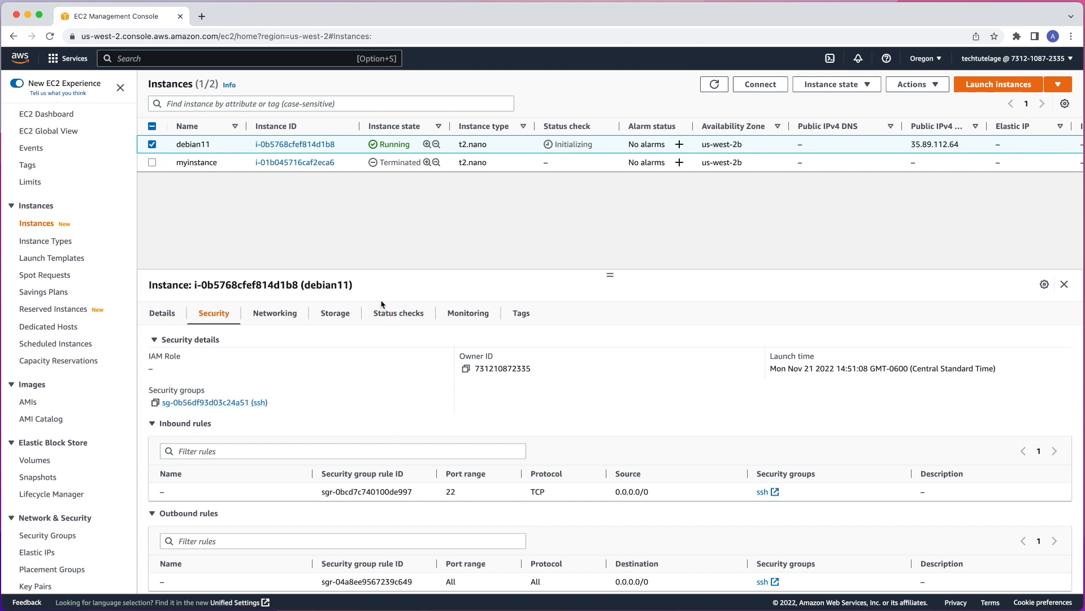
click(289, 313)
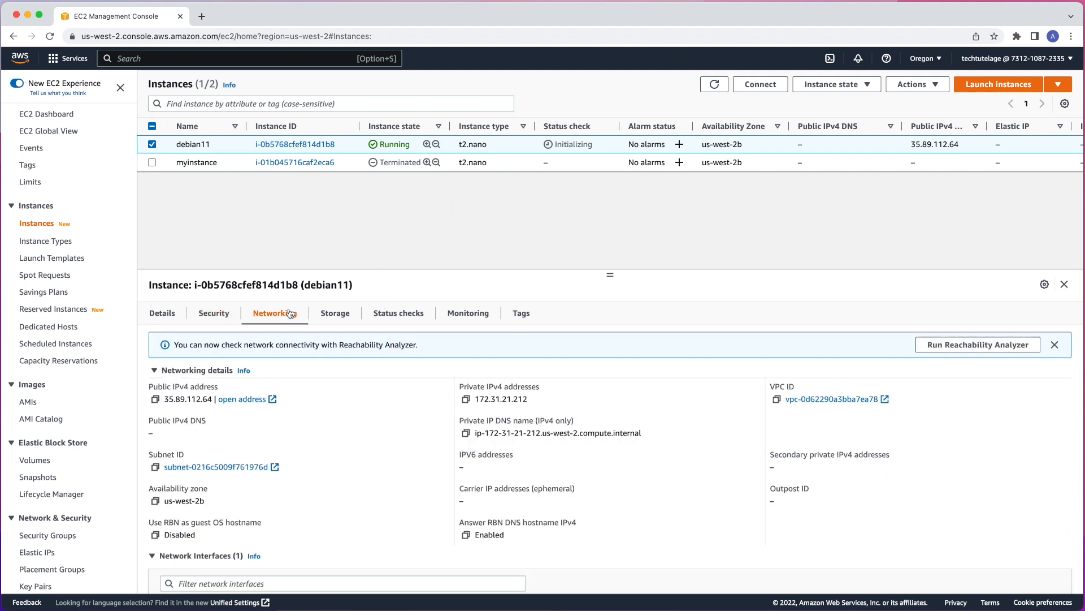
scroll(304, 481, down, 3)
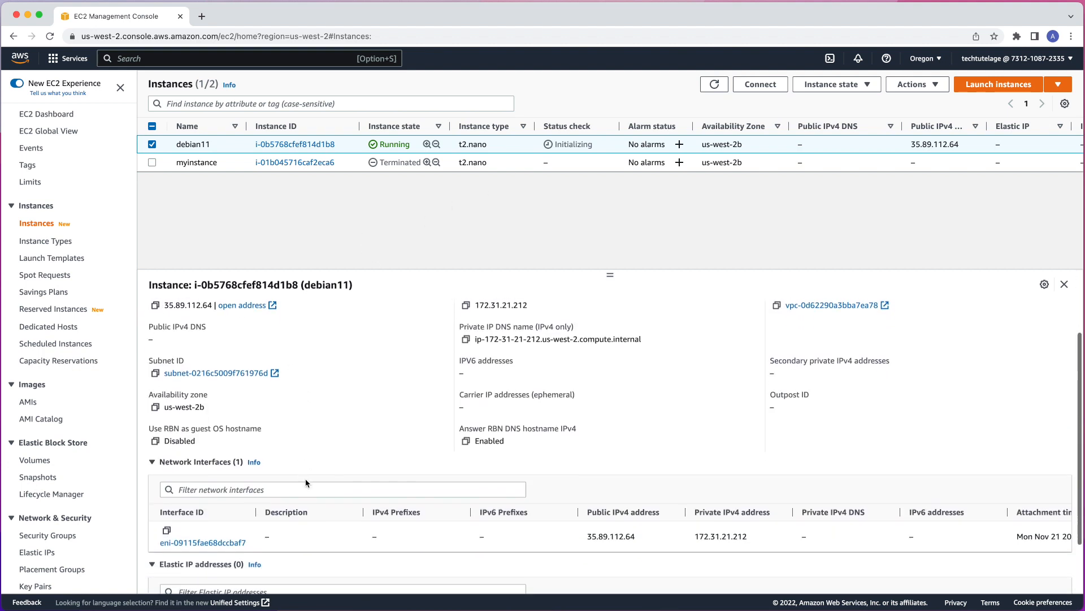
scroll(404, 474, up, 3)
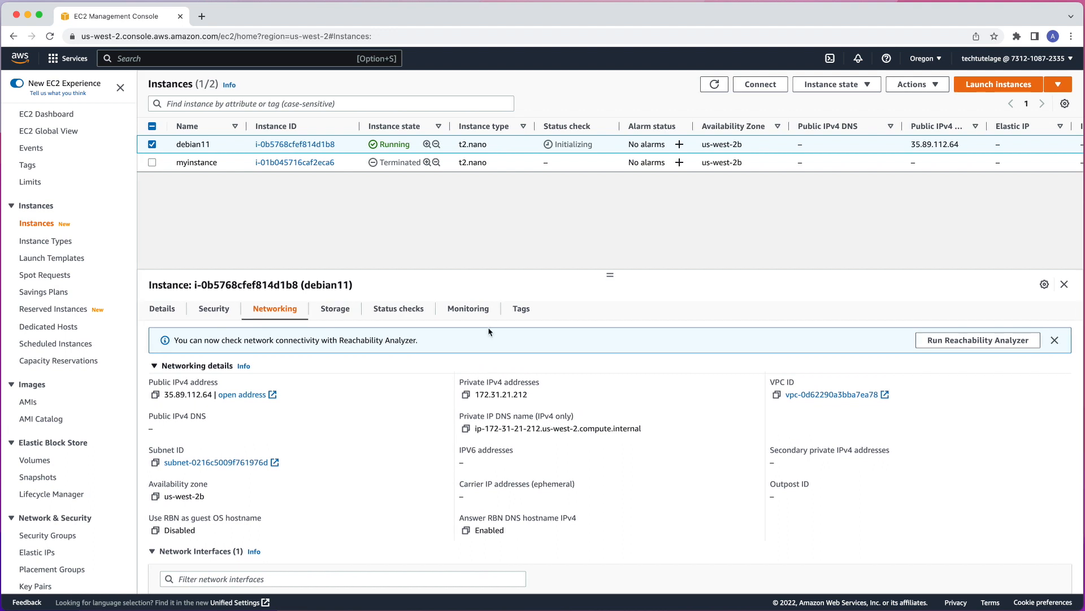
Step: Examine the debian11 instance's block devices, status checks and all of its monitoring graphs
click(335, 310)
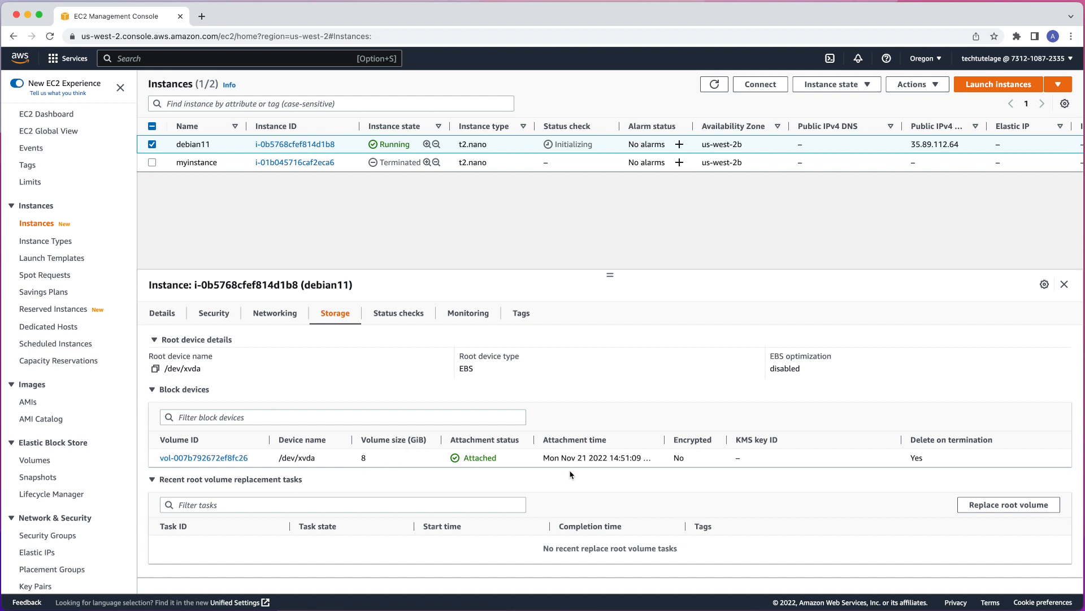
click(404, 317)
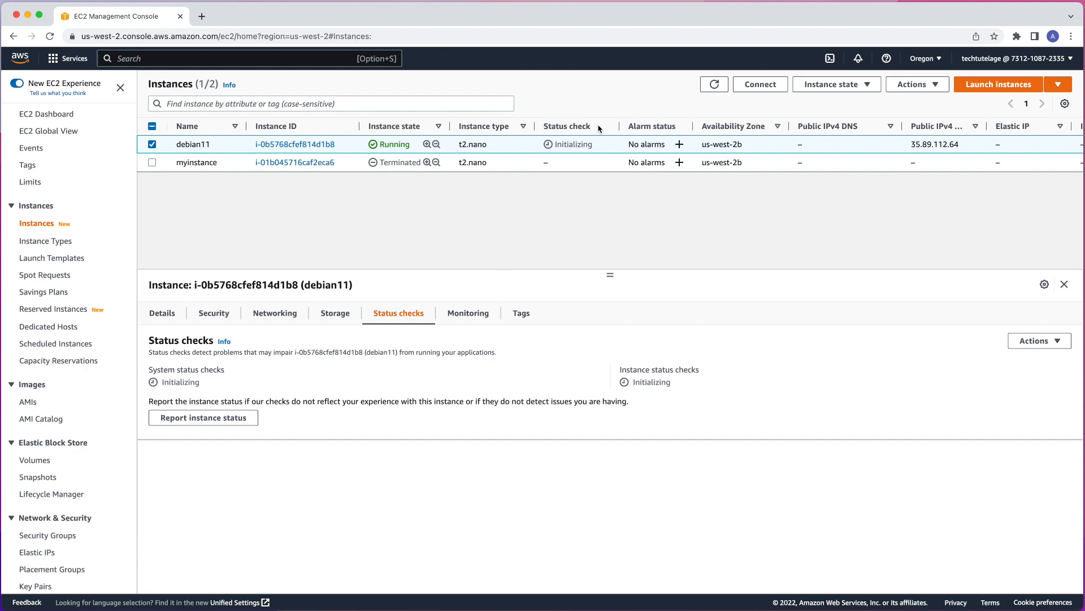
click(468, 313)
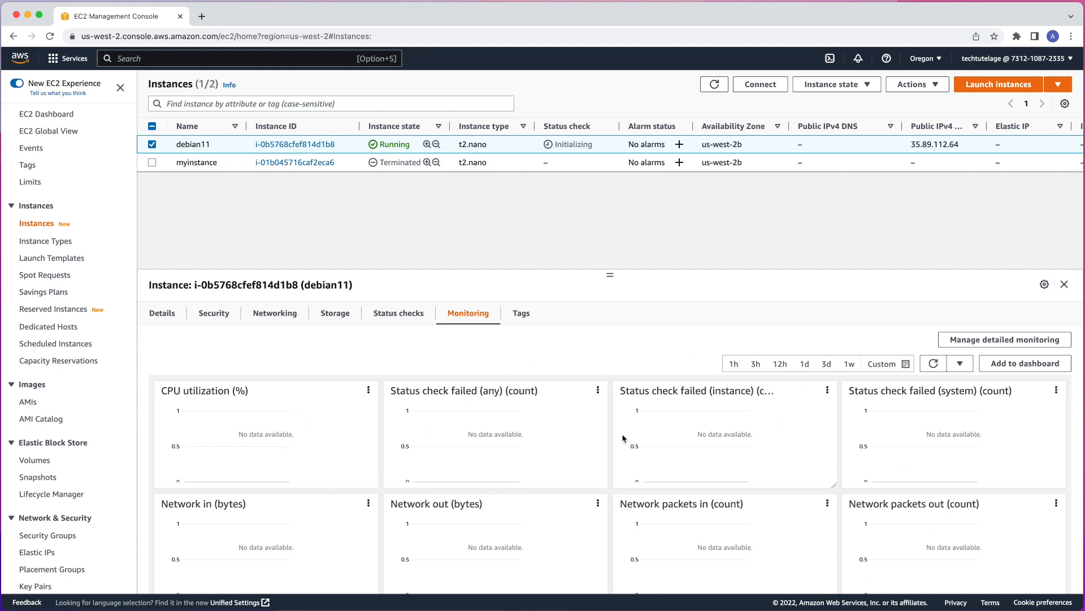
scroll(504, 516, down, 3)
scroll(506, 522, down, 6)
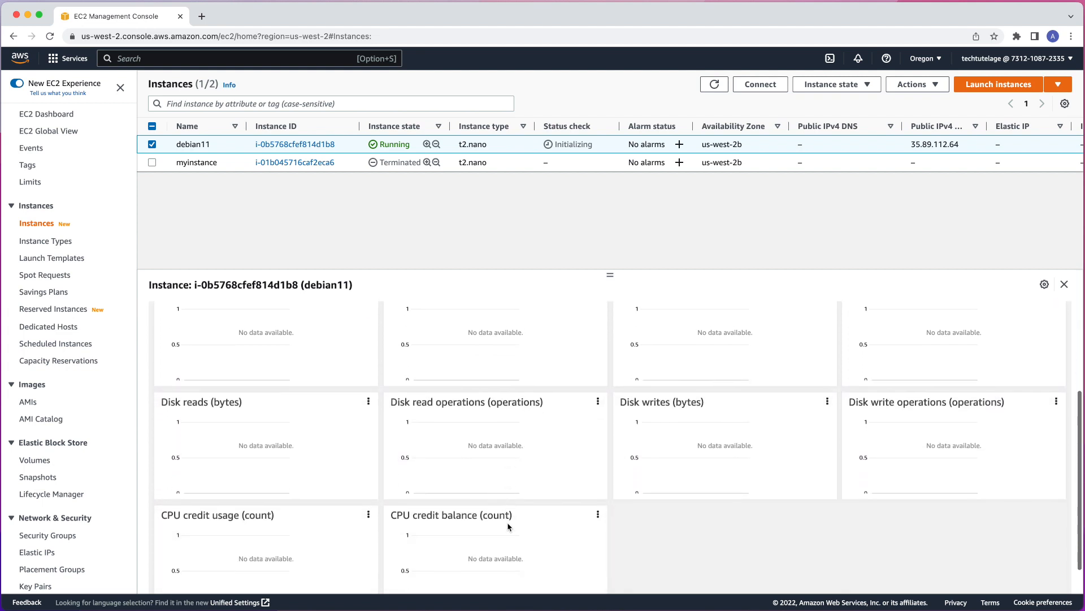
scroll(509, 525, up, 4)
scroll(509, 529, up, 6)
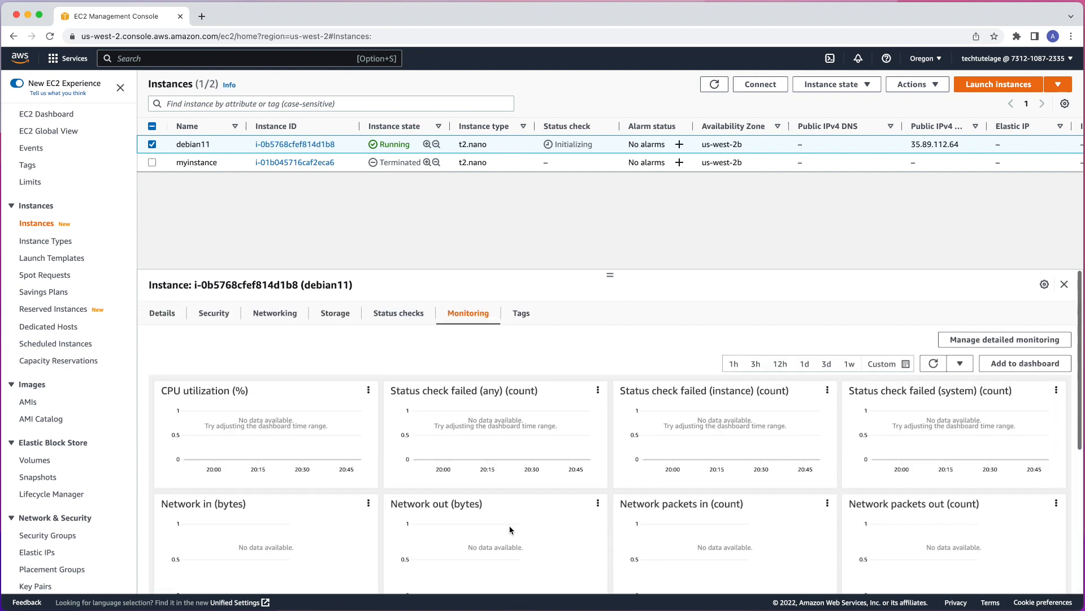
Step: Check the debian11 instance's tags and its instance summary, including the public IPv4 address
click(522, 313)
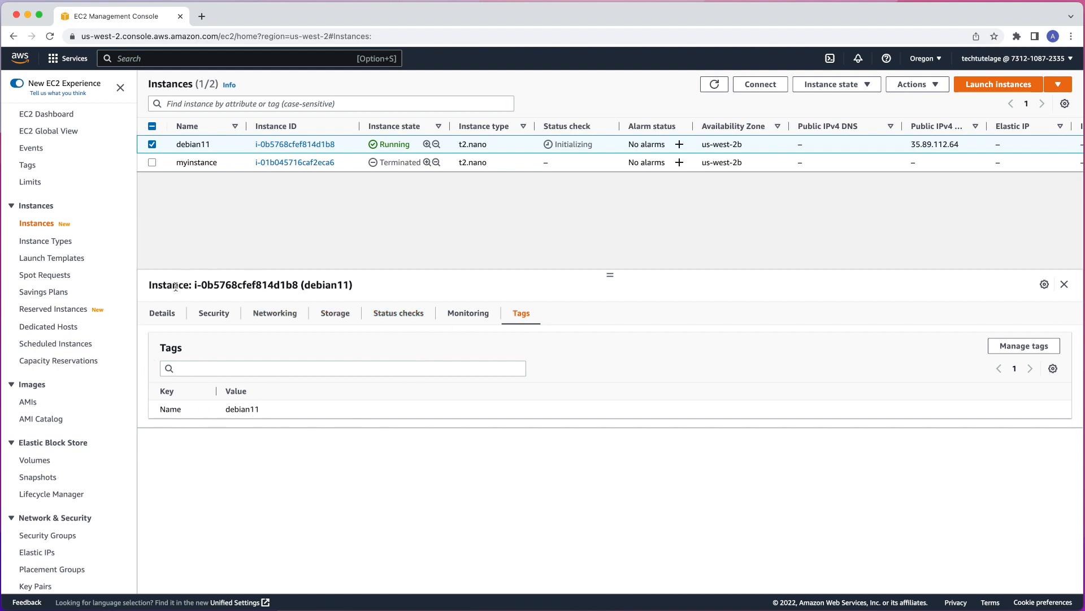
click(174, 317)
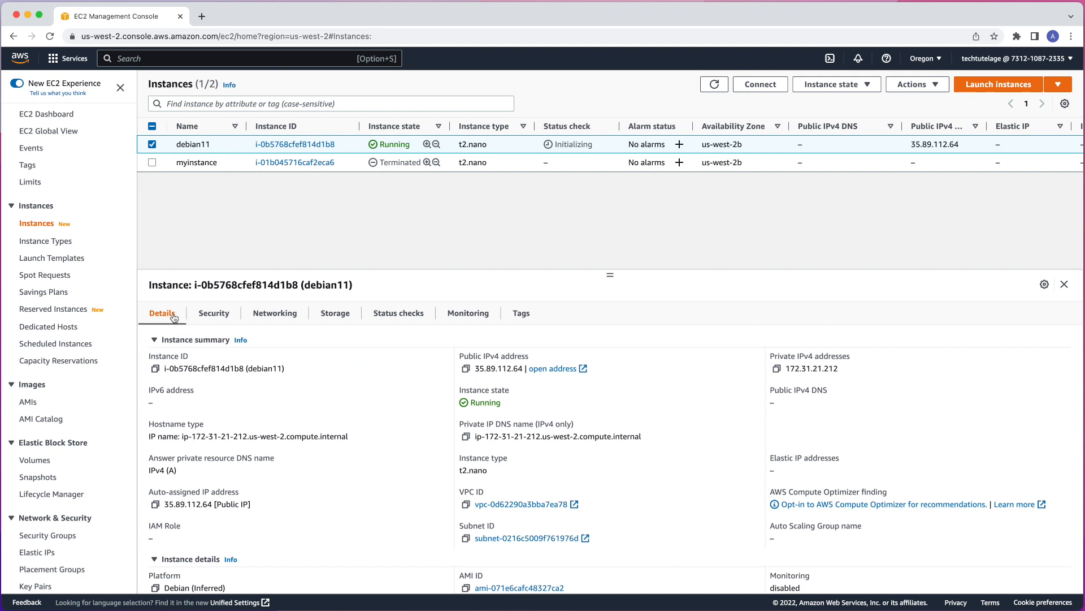
scroll(468, 373, down, 1)
click(466, 370)
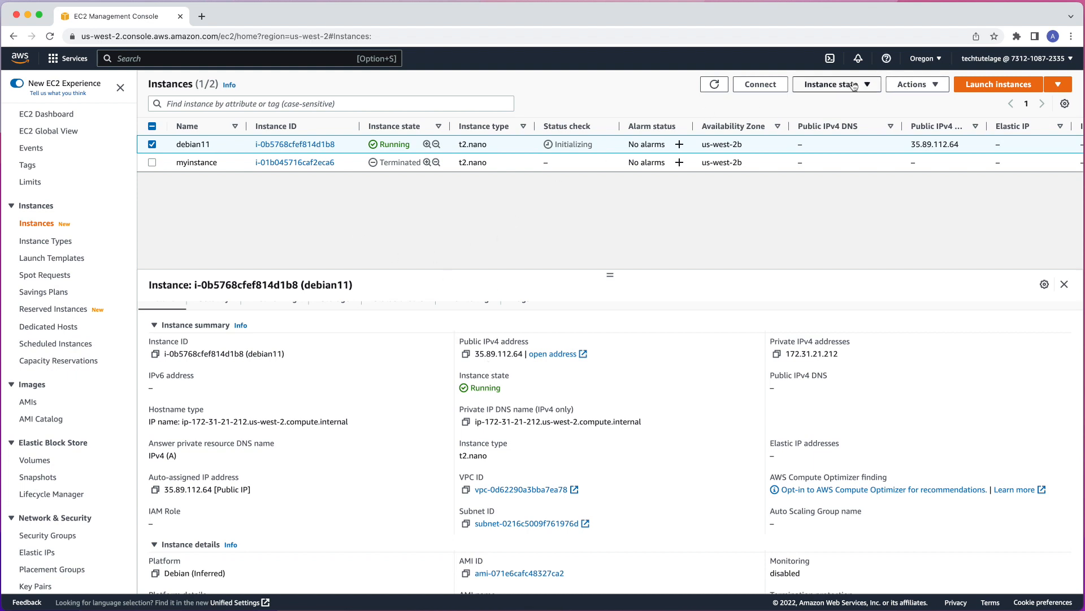
Step: Refresh the instance list, select debian11 again and open its Connect to instance page
click(722, 85)
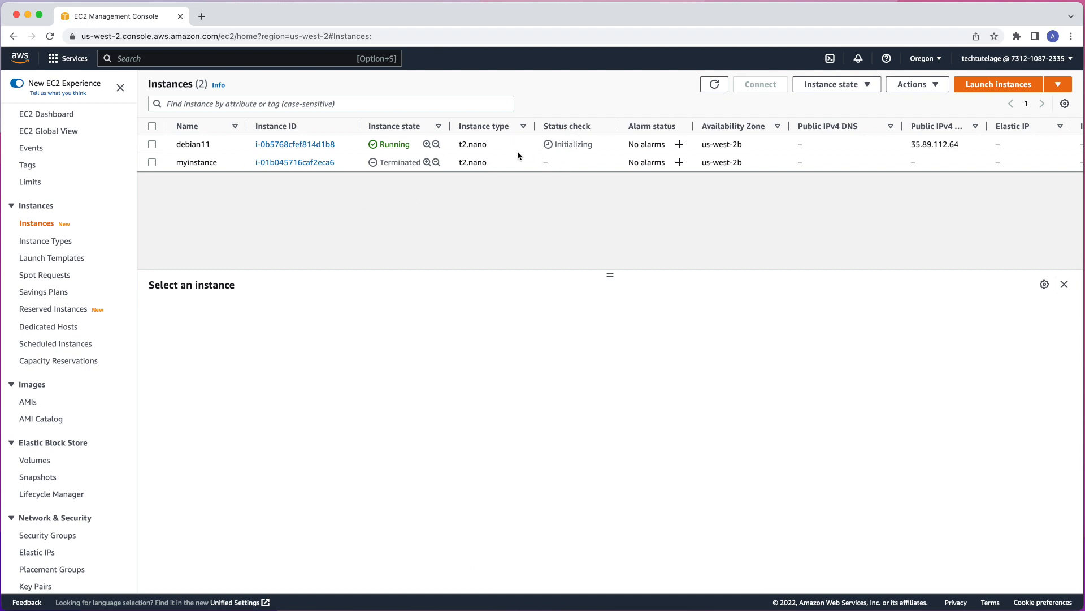
click(154, 146)
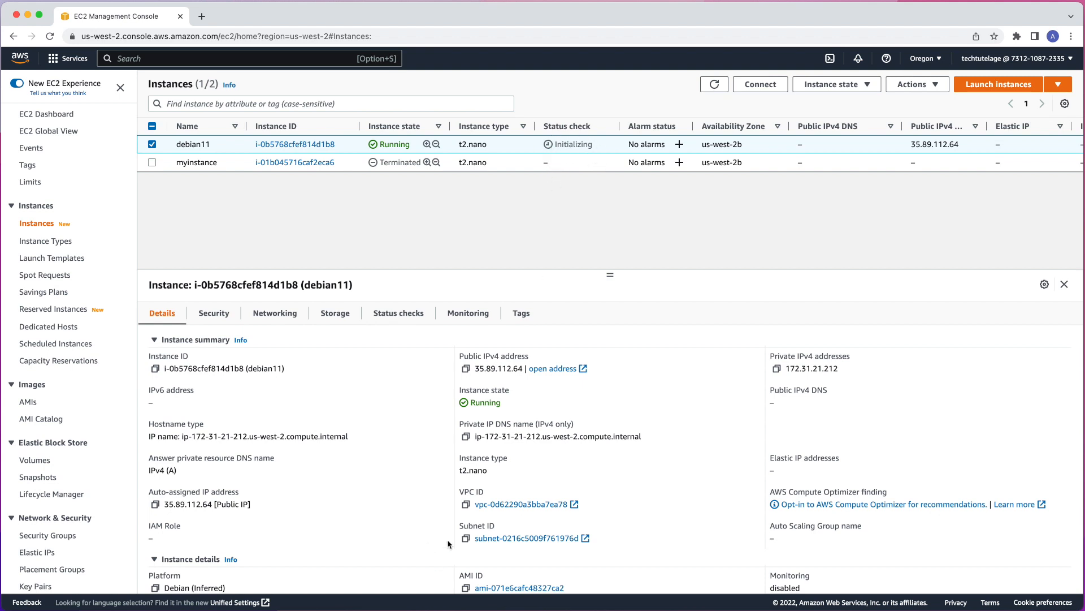
scroll(523, 399, down, 1)
scroll(632, 227, up, 1)
click(915, 86)
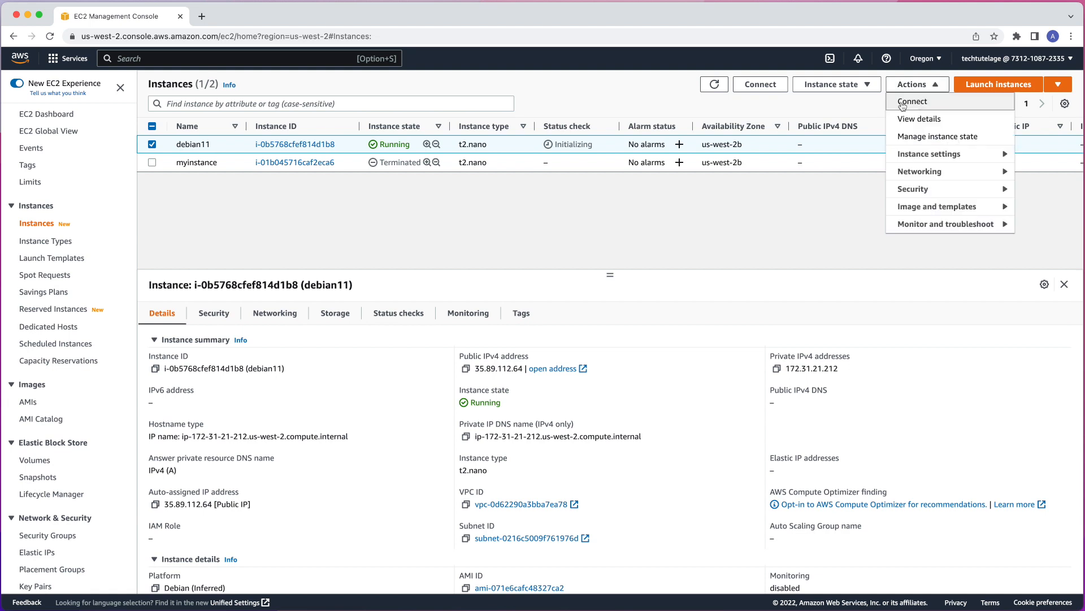
click(925, 105)
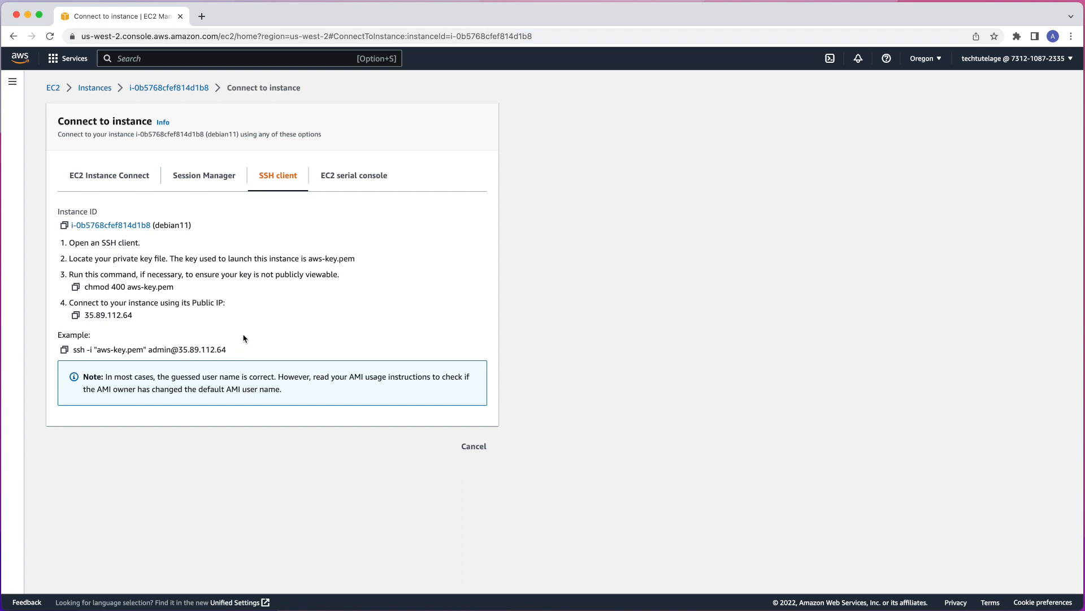
Step: Compare the EC2 serial console, Session Manager and EC2 Instance Connect options, and show the SSH client instructions
click(344, 180)
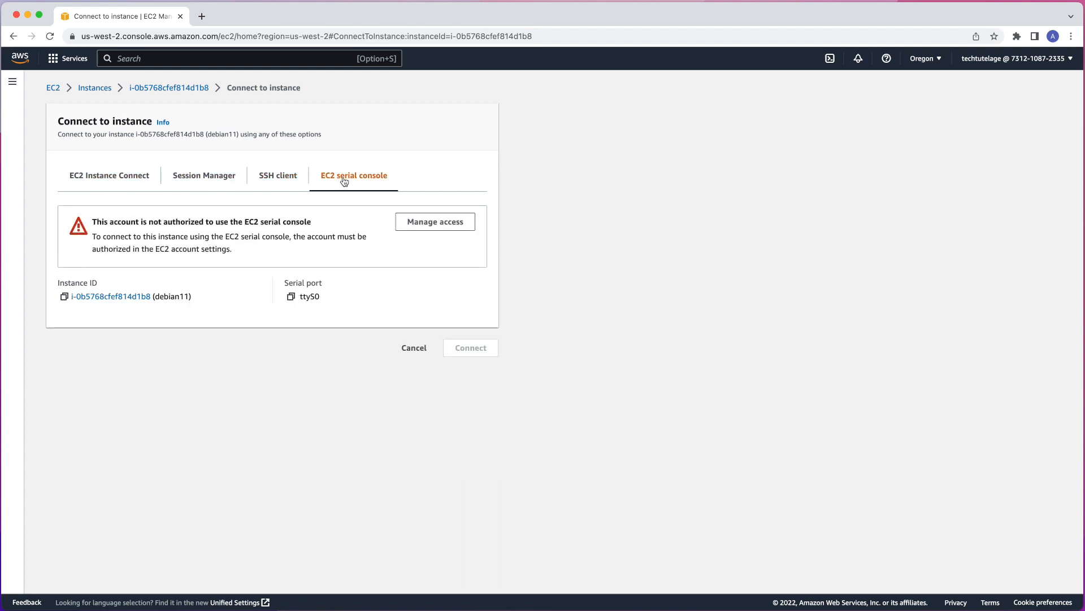
click(173, 180)
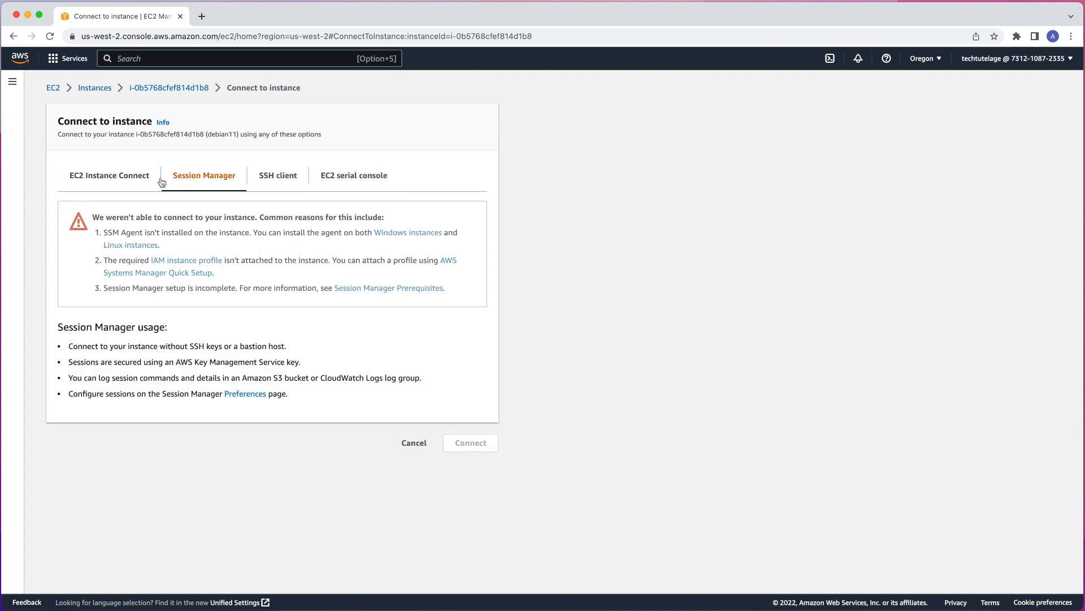
click(99, 179)
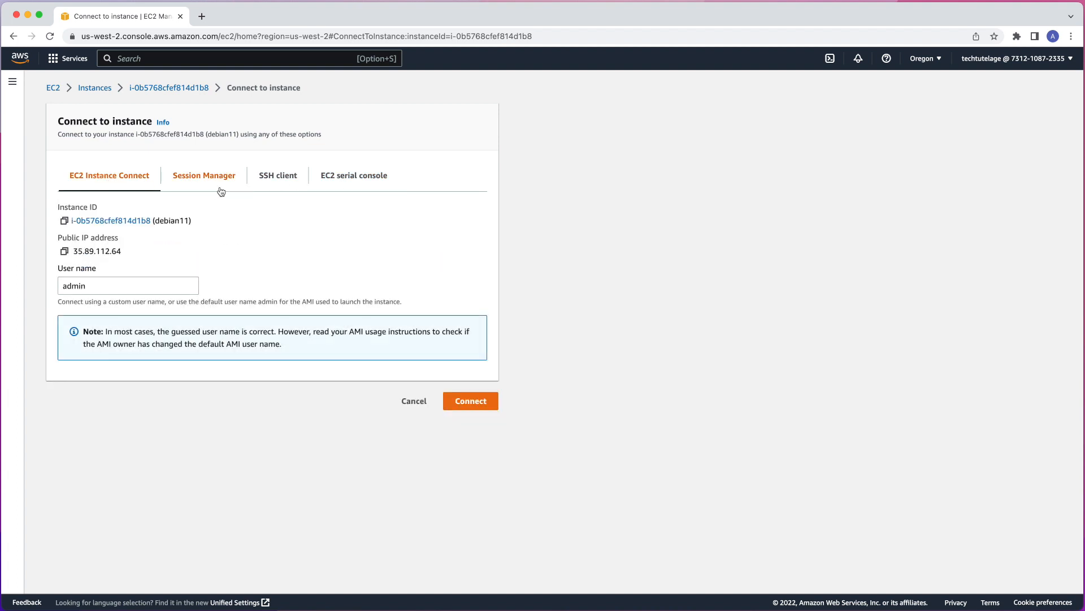
click(279, 179)
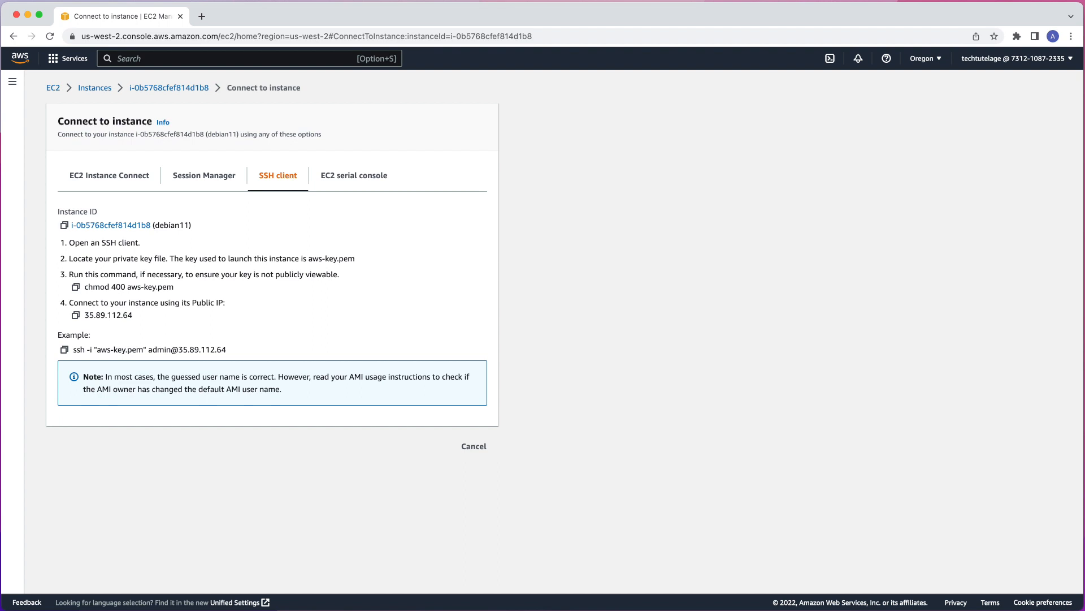
Step: Switch to the terminal, move its window clear of the SSH instructions and change to the Downloads directory
key(super+Tab)
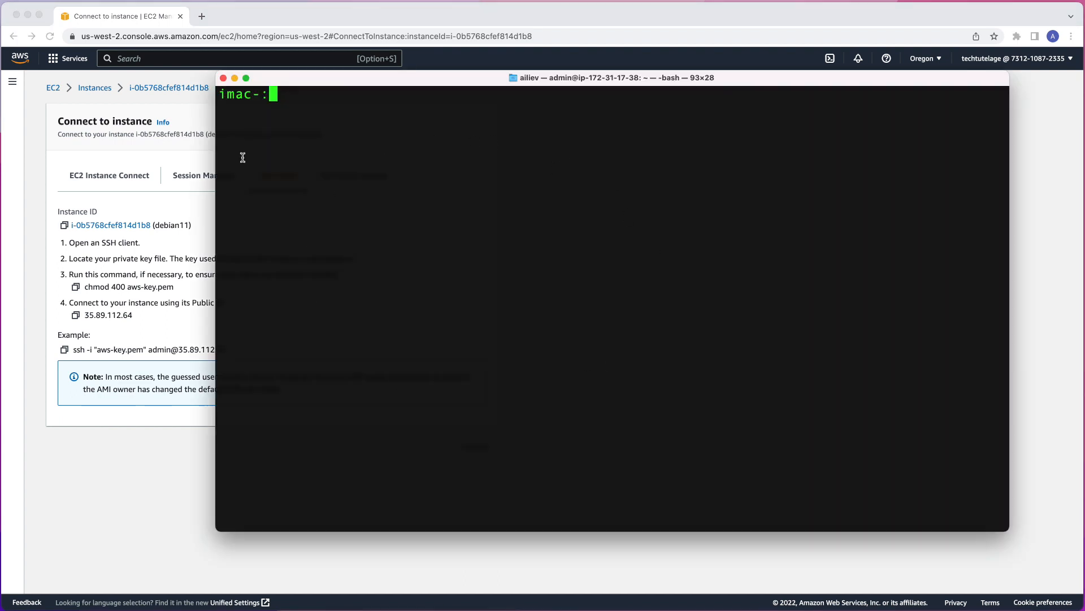
drag(343, 80, 414, 87)
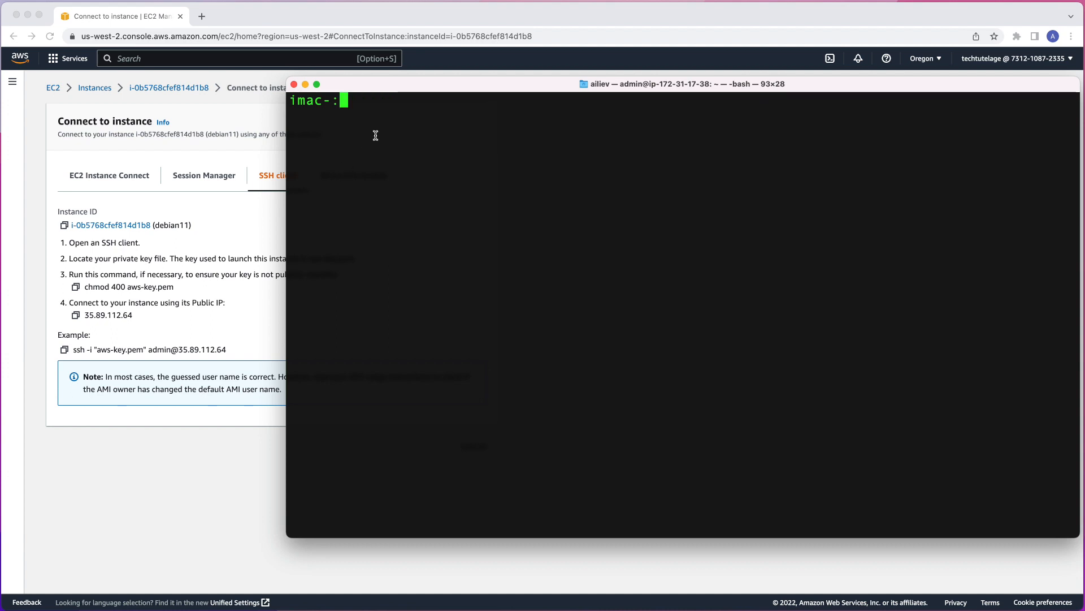
text(cd Dow)
key(Tab)
key(Return)
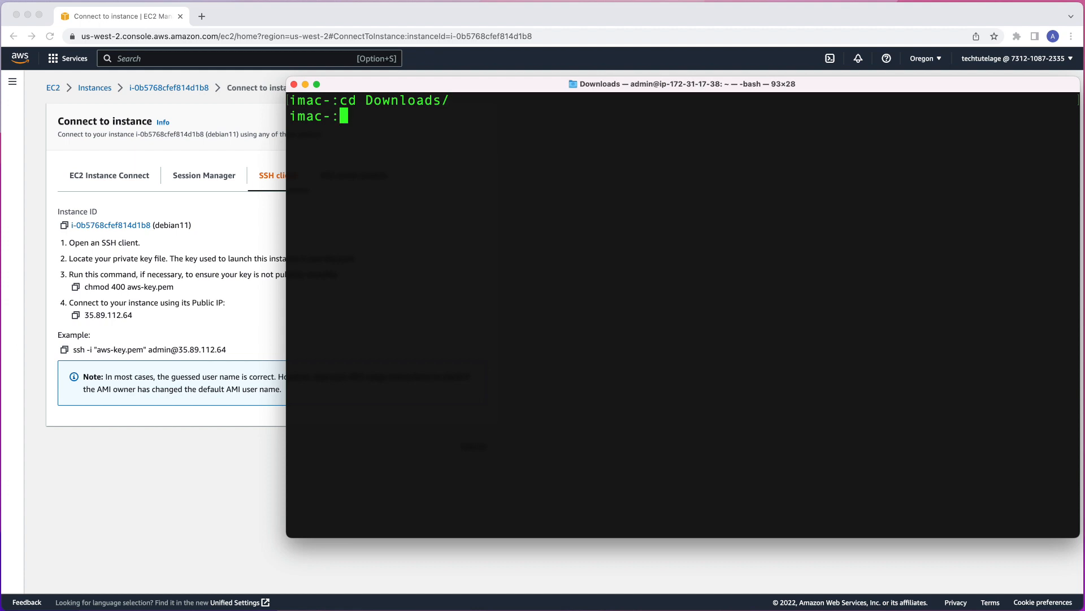
Step: Copy the chmod 400 aws-key.pem command from the SSH instructions and paste it into the terminal
click(89, 291)
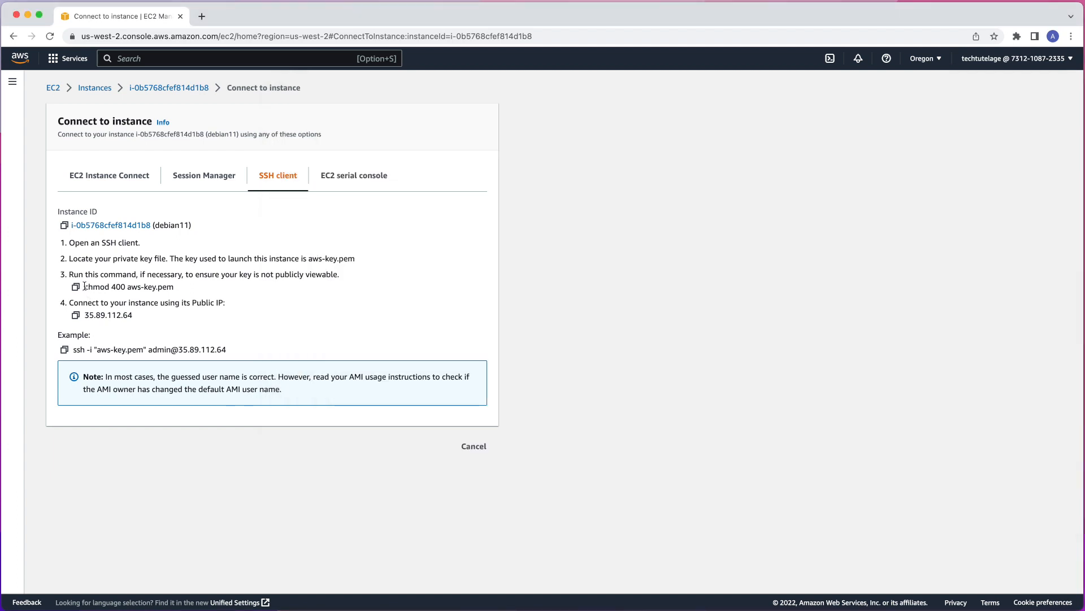
click(76, 287)
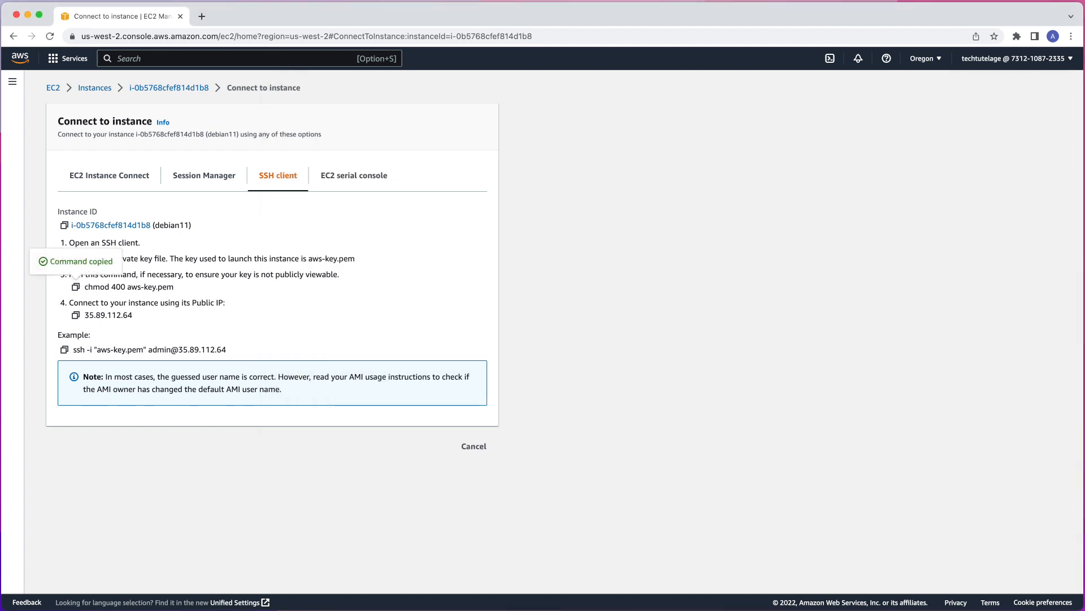
key(super+Tab)
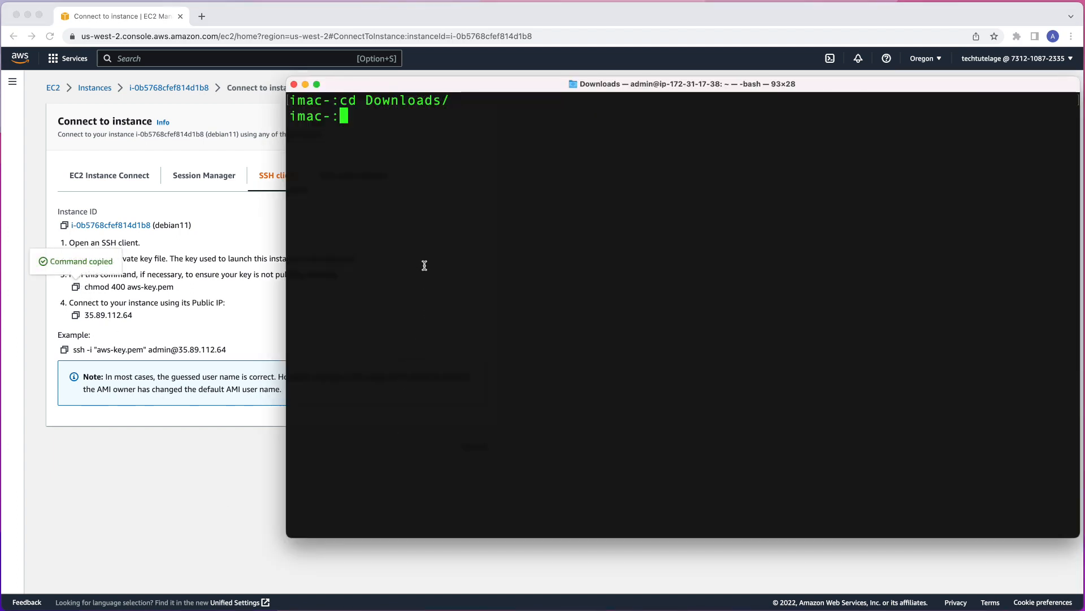
right_click(479, 227)
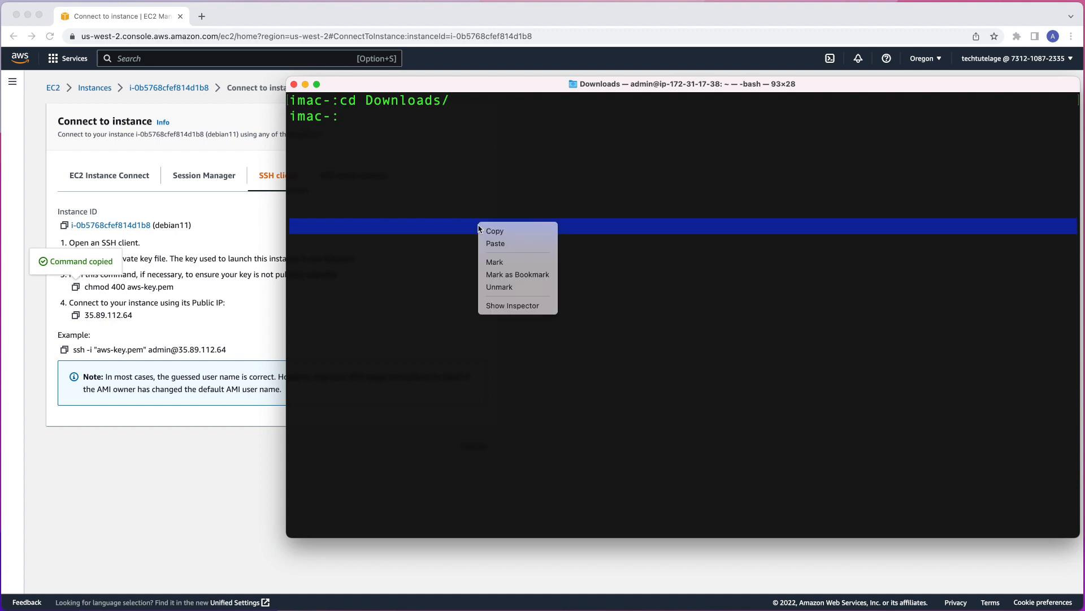
click(488, 243)
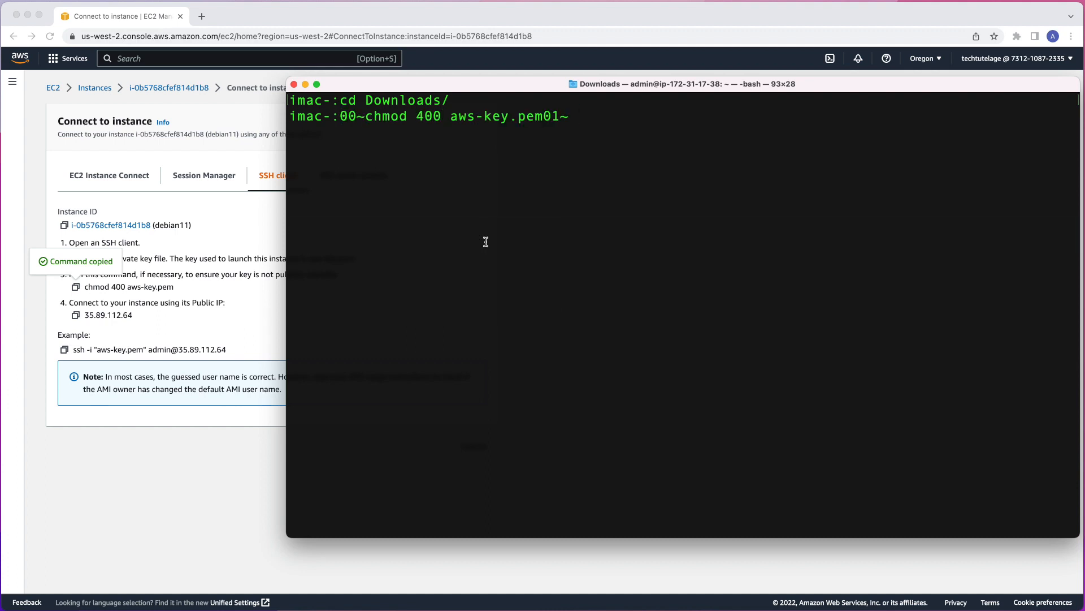
Step: Remove the stray 00~ and 01~ around the pasted chmod 400 aws-key.pem command and run it
key(BackSpace)
key(BackSpace)
key(BackSpace)
key(Left)
key(Left)
key(Left)
key(Left)
key(Left)
key(Left)
key(Left)
key(Left)
key(Left)
key(Left)
key(Left)
key(Left)
key(Left)
key(Left)
key(Left)
key(Left)
key(Left)
key(Left)
key(Left)
key(Left)
key(Left)
key(BackSpace)
key(BackSpace)
key(BackSpace)
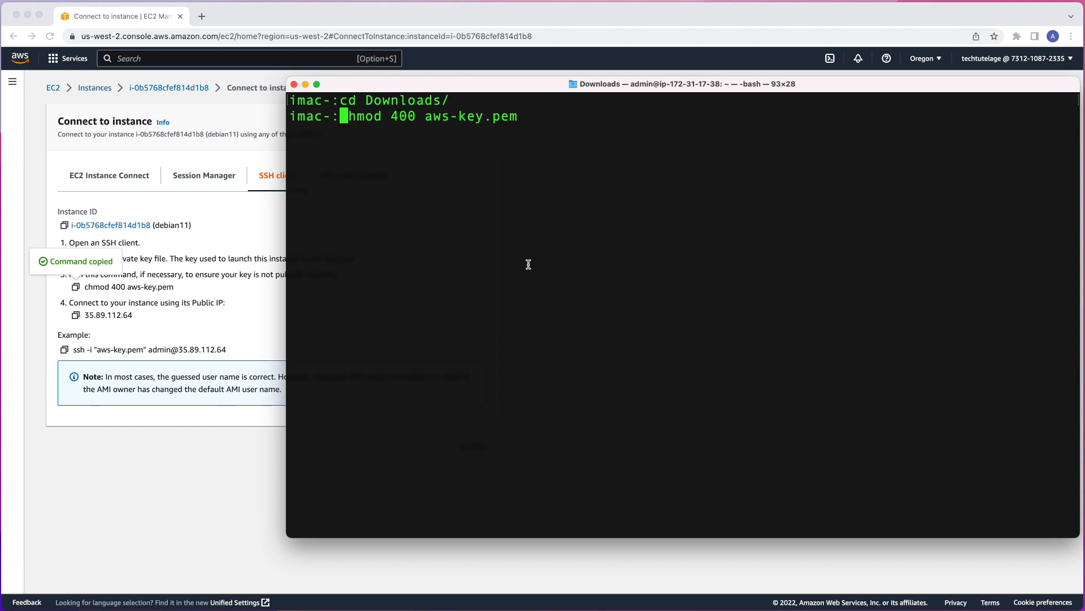
key(Return)
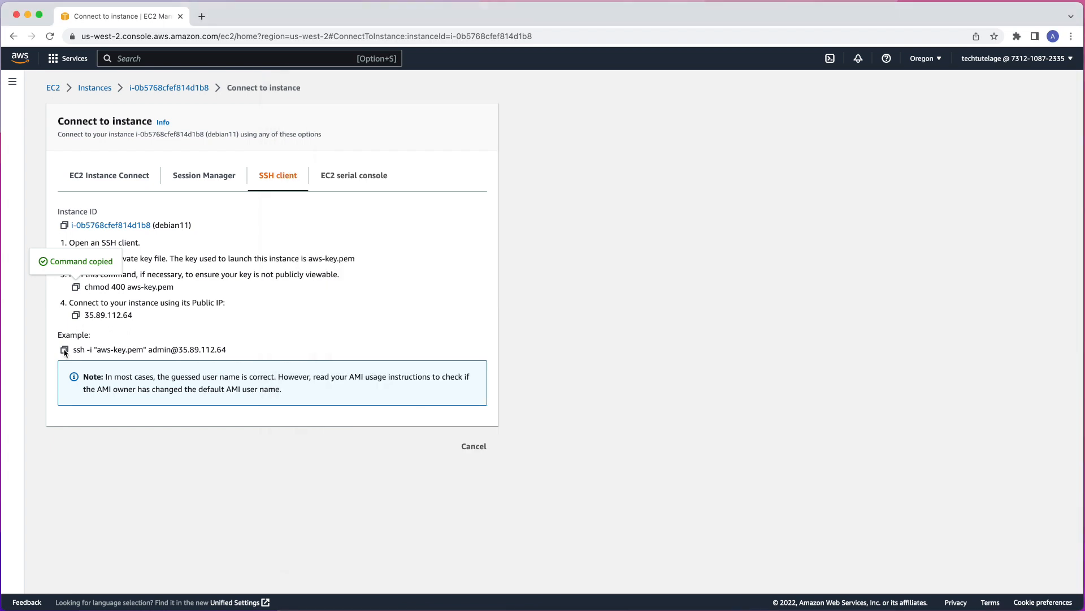
Step: Copy the example ssh command that uses aws-key.pem from the SSH instructions and paste it into the terminal
click(64, 350)
click(64, 351)
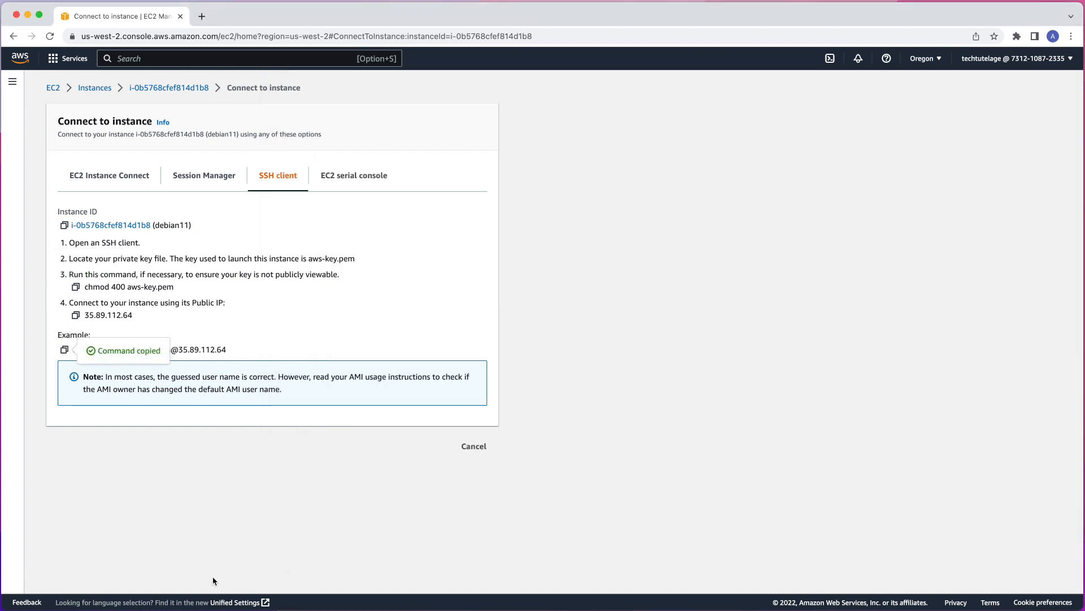
key(super+Tab)
right_click(432, 342)
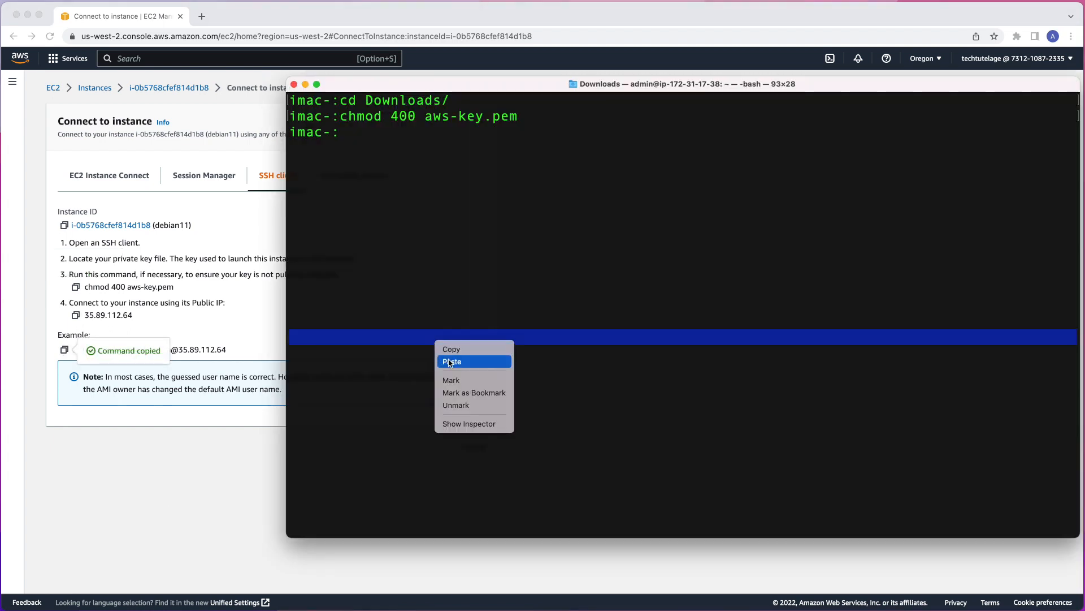
click(448, 360)
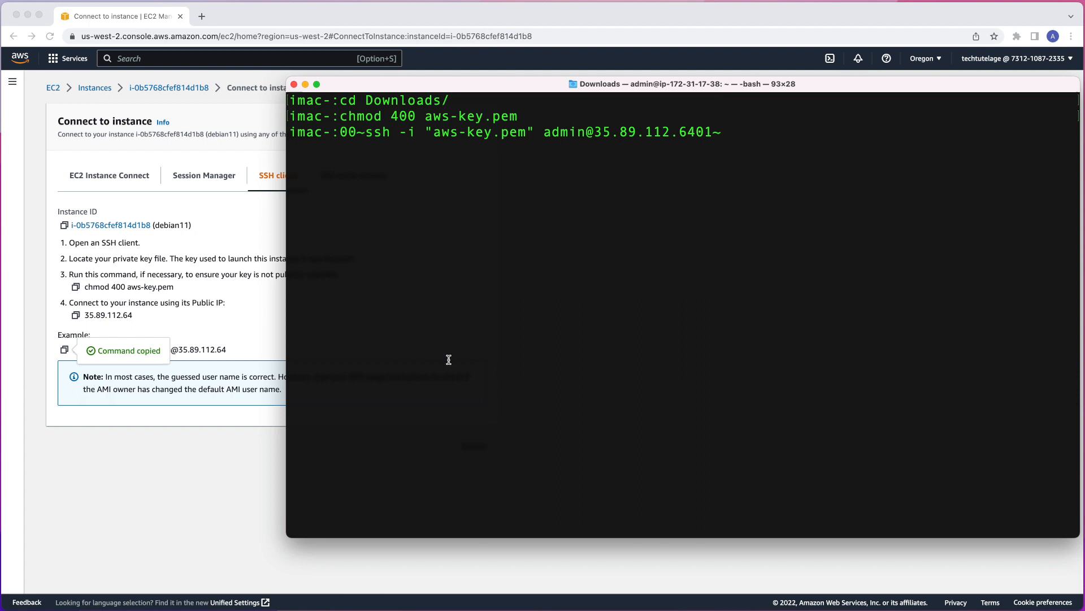
key(BackSpace)
key(BackSpace)
key(BackSpace)
key(Left)
key(Left)
key(Left)
key(Left)
key(Left)
key(Left)
key(Left)
key(Left)
key(Left)
key(Left)
key(Left)
key(Left)
key(Left)
key(Left)
key(Left)
key(Left)
key(Left)
key(Left)
key(Left)
key(Left)
key(Left)
key(Left)
key(Left)
key(Left)
key(Left)
key(Left)
key(Left)
key(Left)
key(Left)
key(Left)
key(Left)
key(Left)
key(Left)
key(Left)
key(Left)
key(Left)
key(Left)
key(Left)
key(BackSpace)
key(BackSpace)
key(BackSpace)
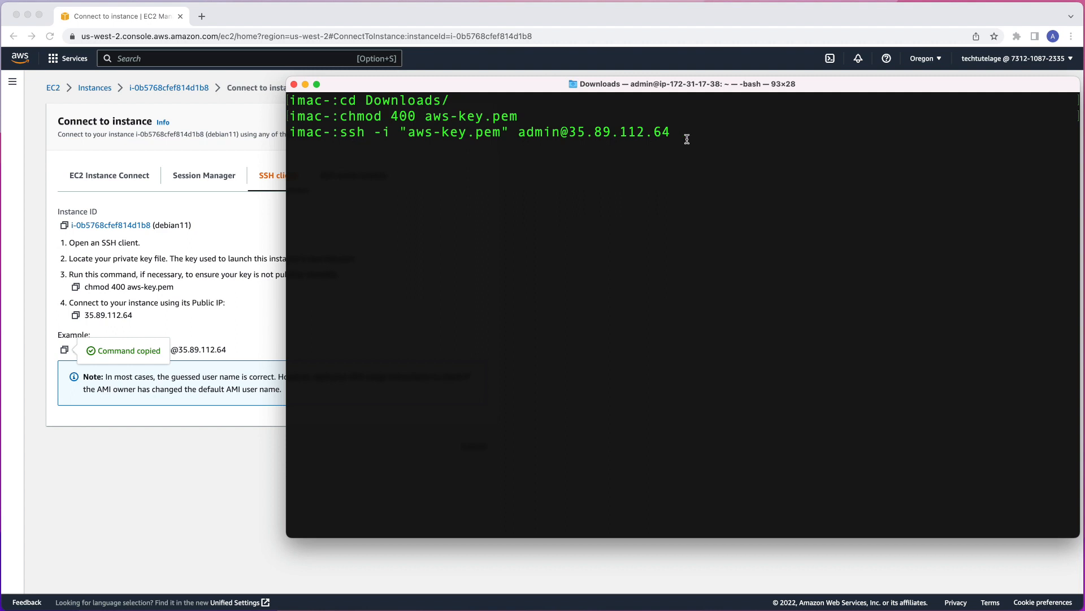
key(Return)
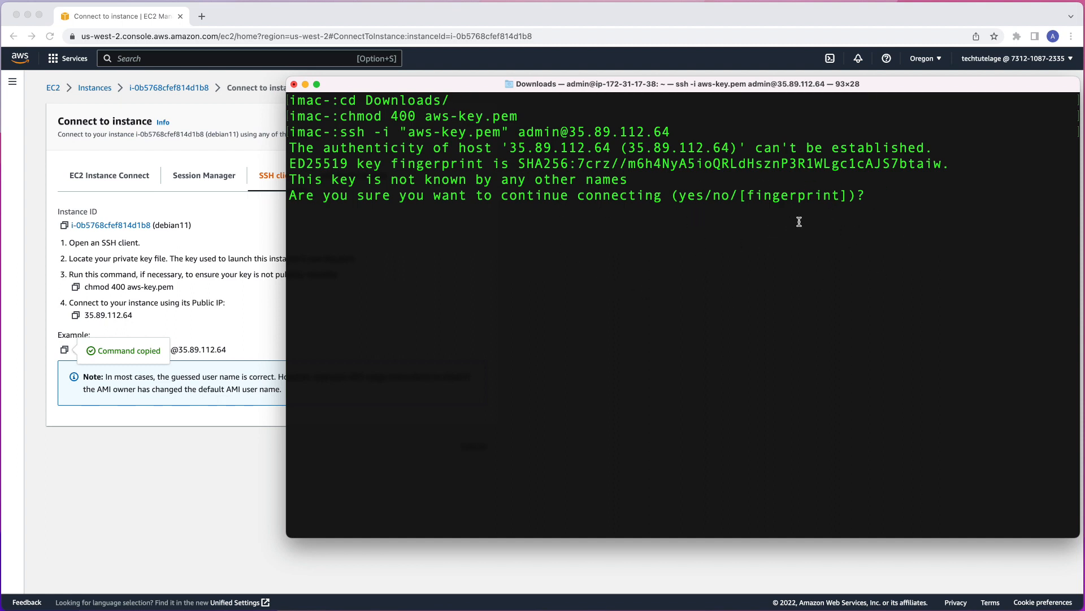
text(yes)
key(Return)
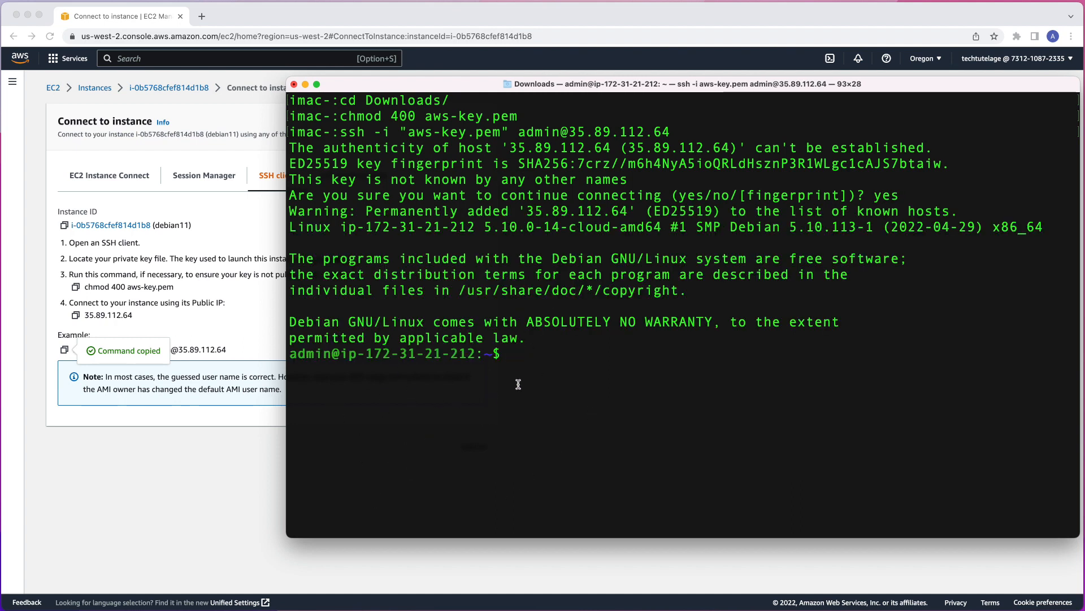
Step: Return to the instance list in the AWS console and terminate the debian11 instance
click(195, 463)
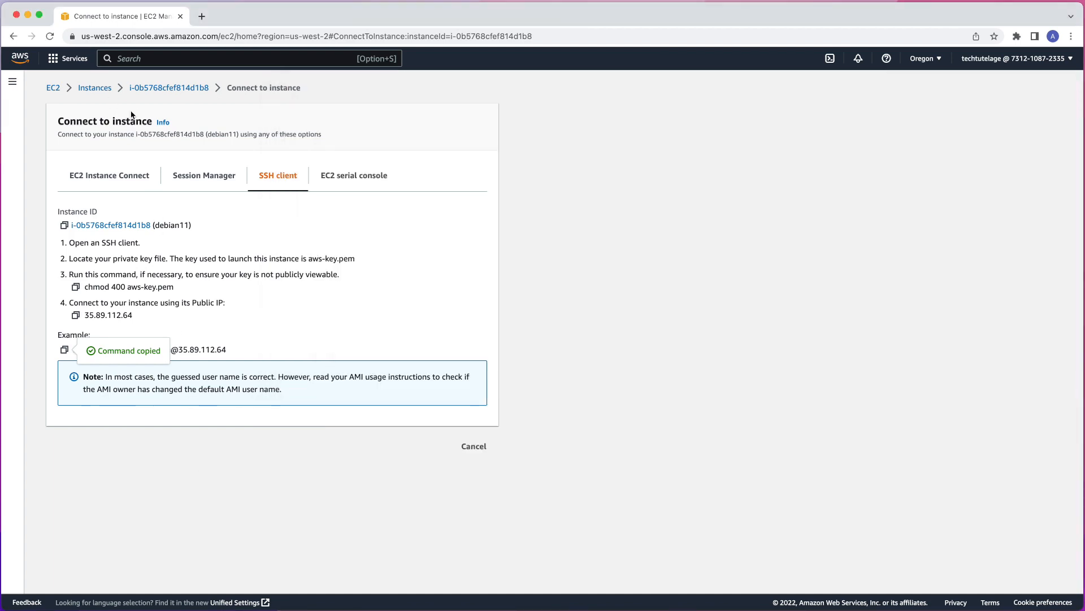
click(95, 88)
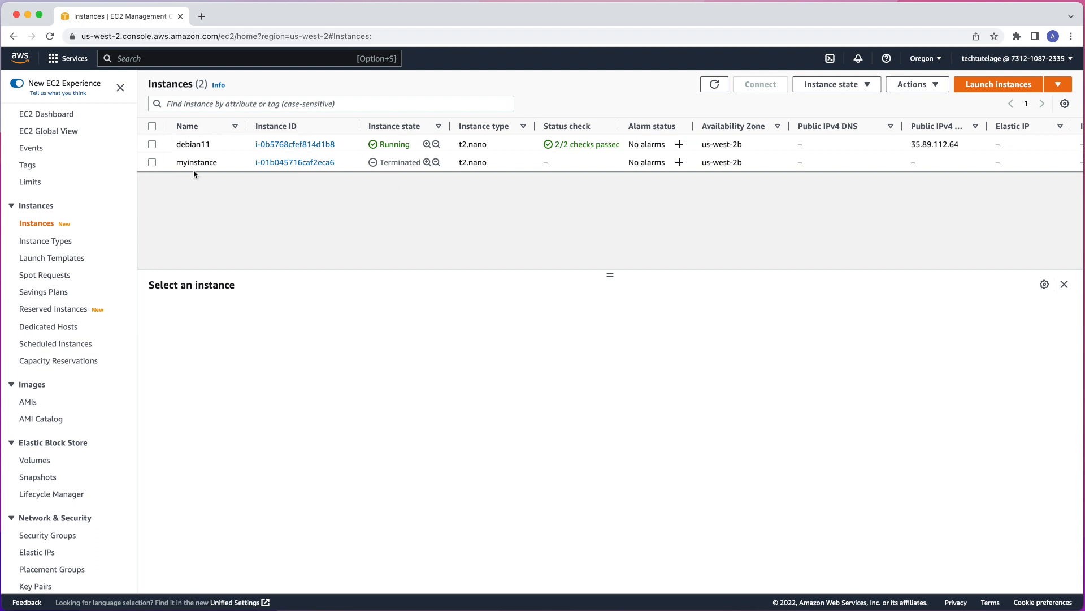
click(152, 145)
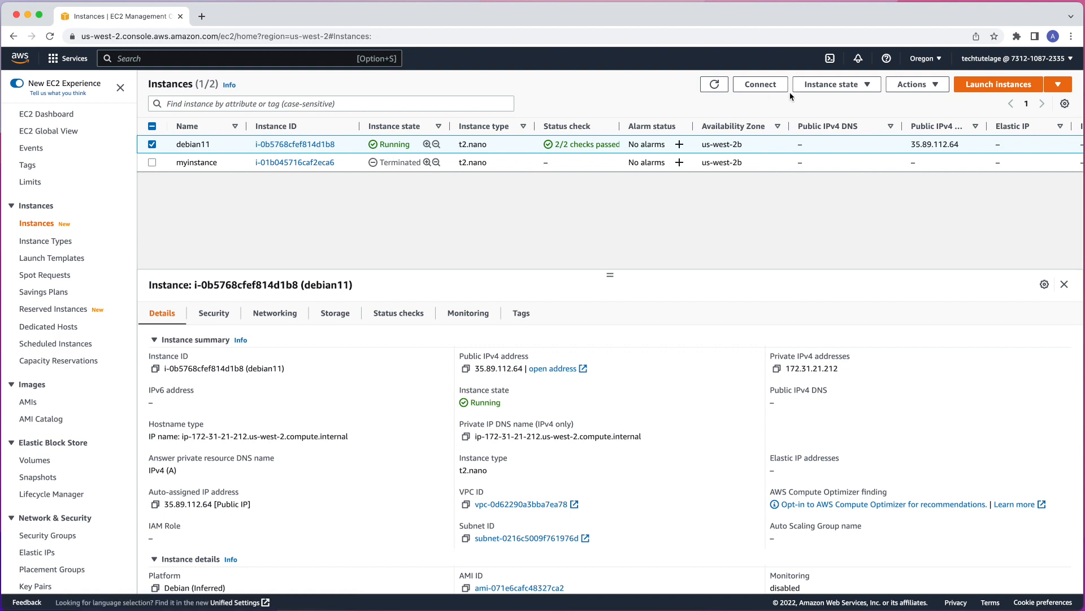
click(839, 89)
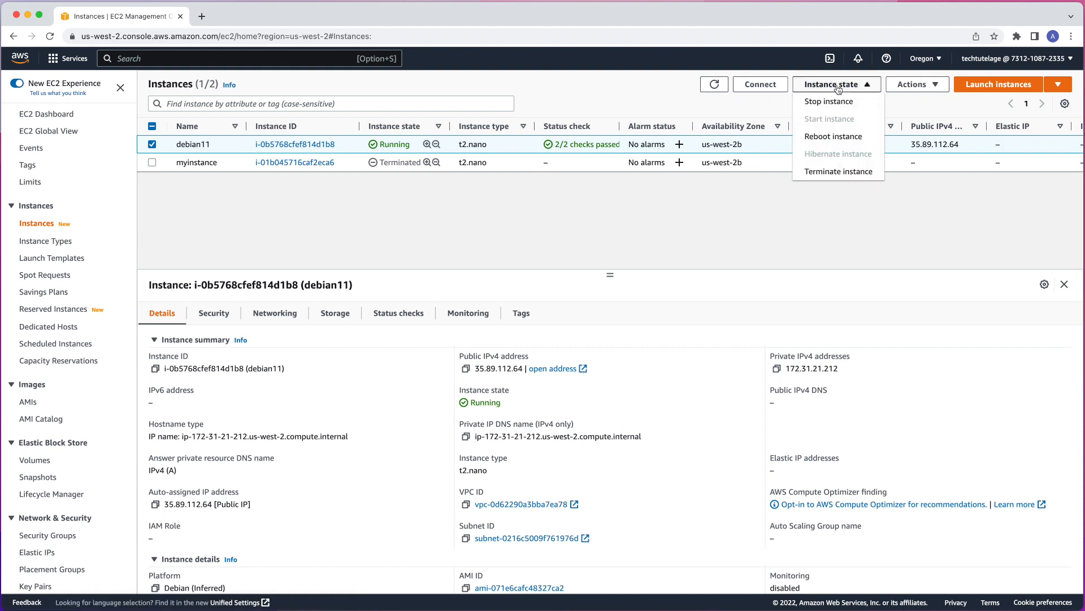
click(833, 176)
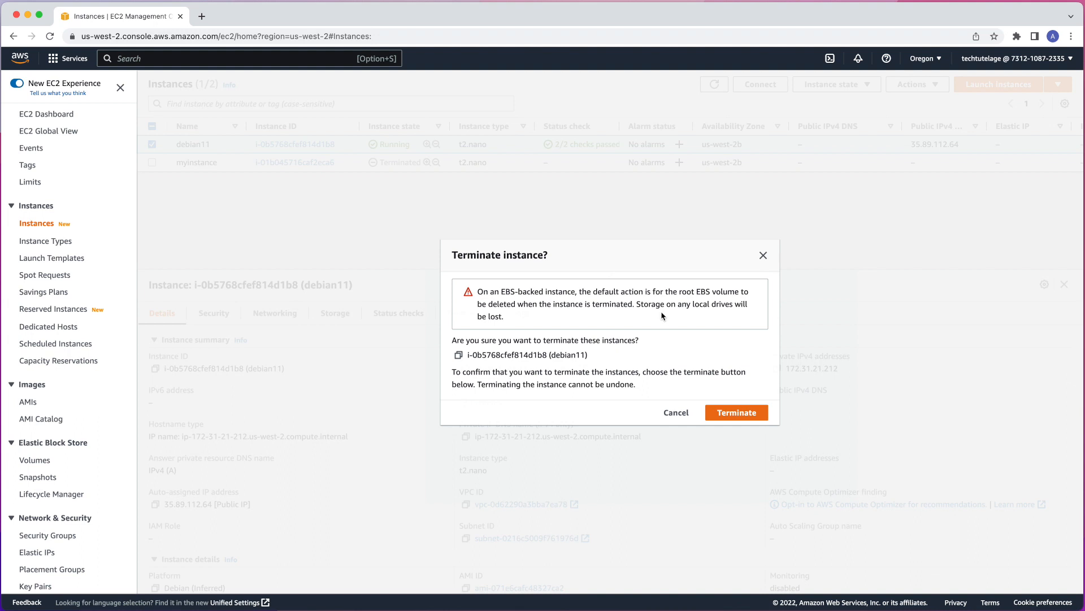
click(735, 411)
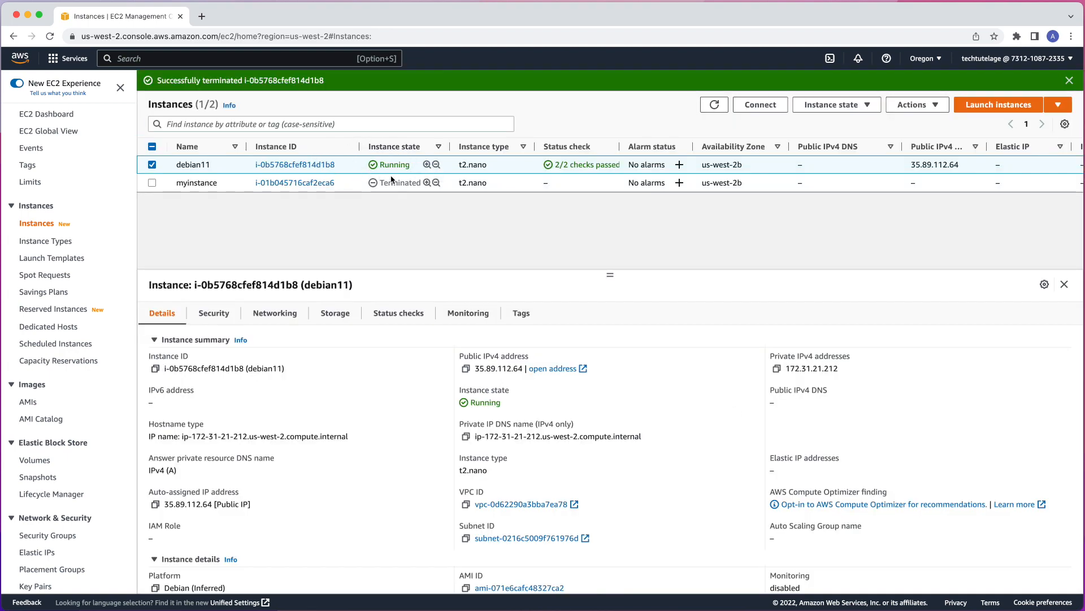
Step: Refresh the instance list to check debian11's state, and open and refresh the Elastic Block Store volumes list
click(714, 104)
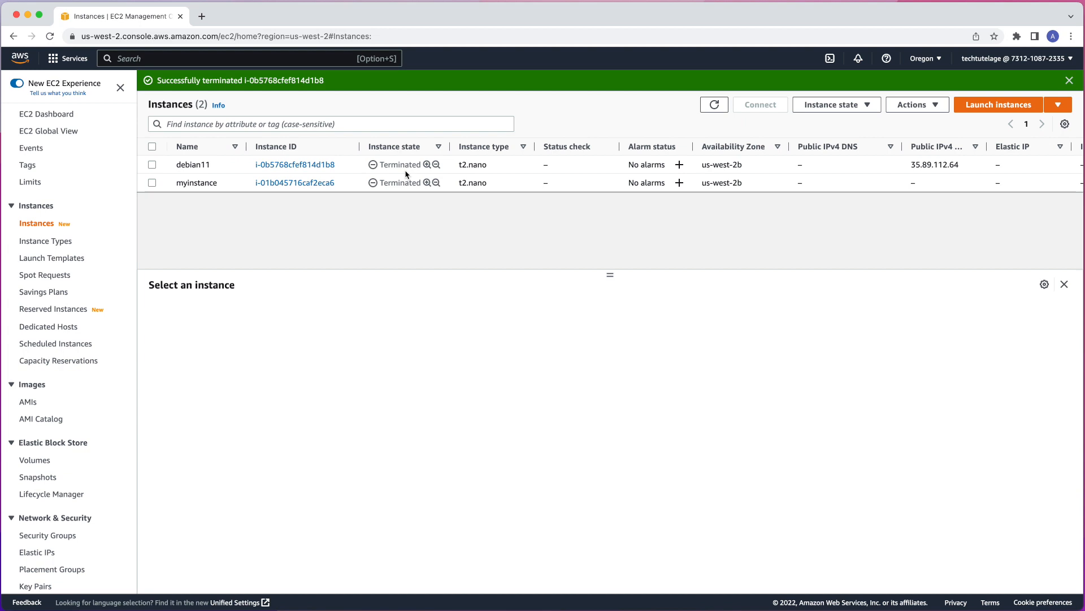
scroll(406, 174, right, 1)
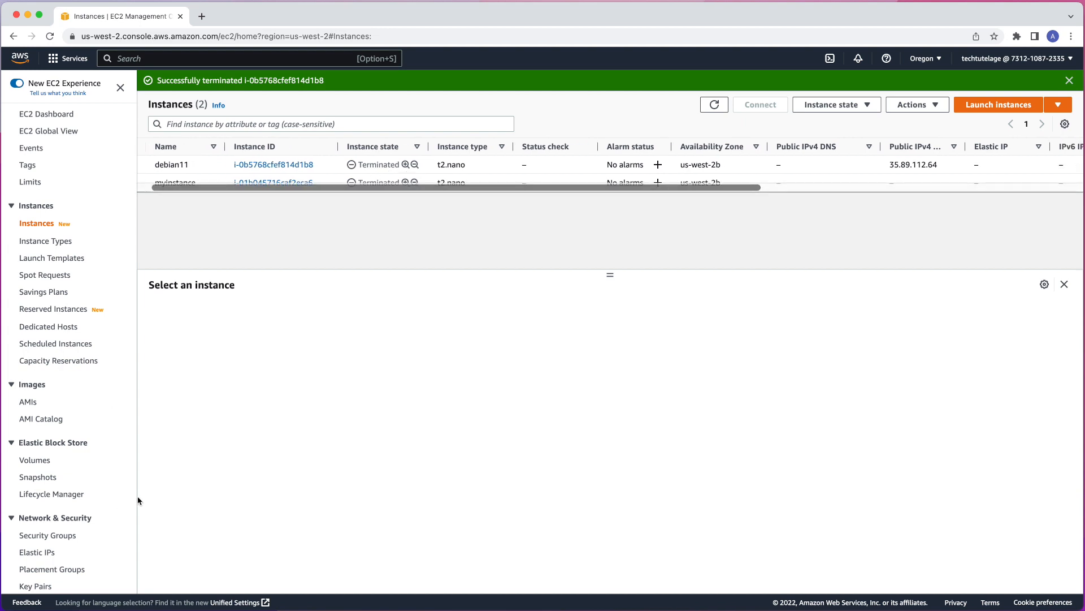
scroll(291, 185, left, 1)
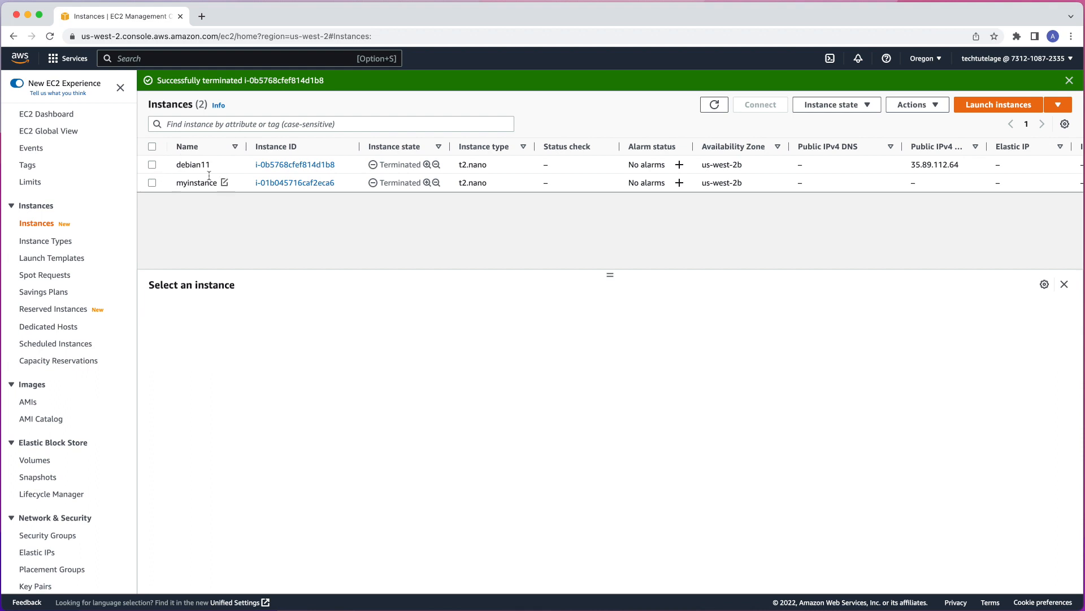
scroll(85, 494, down, 1)
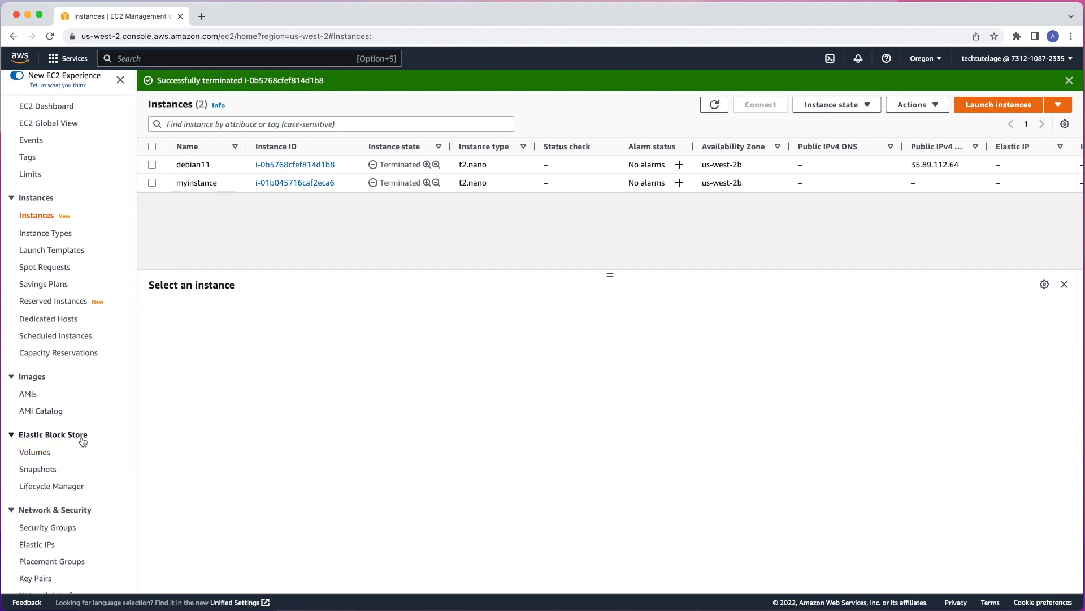
click(38, 455)
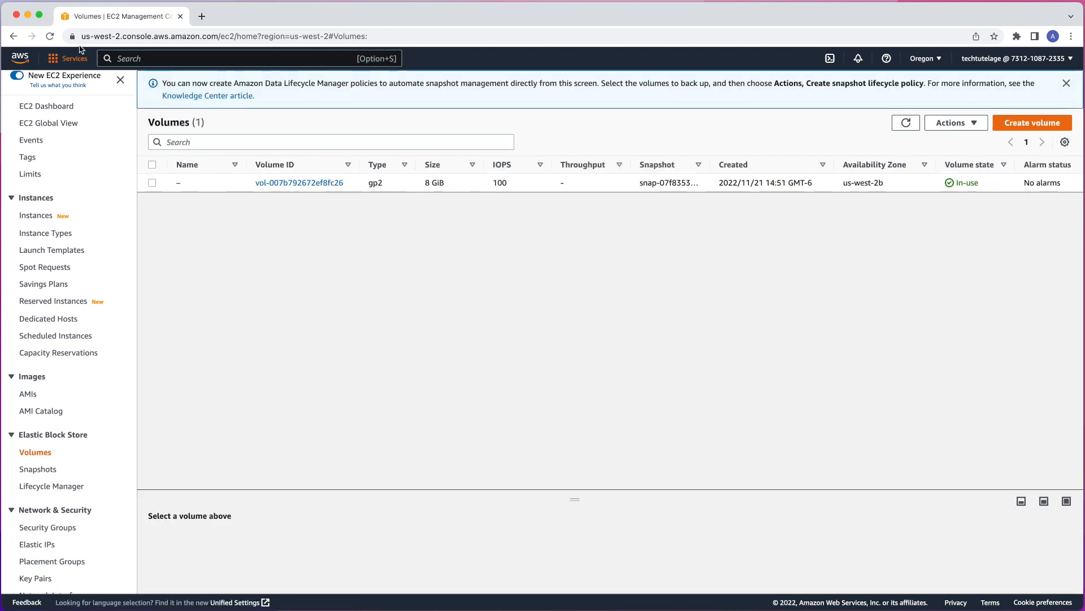
click(901, 123)
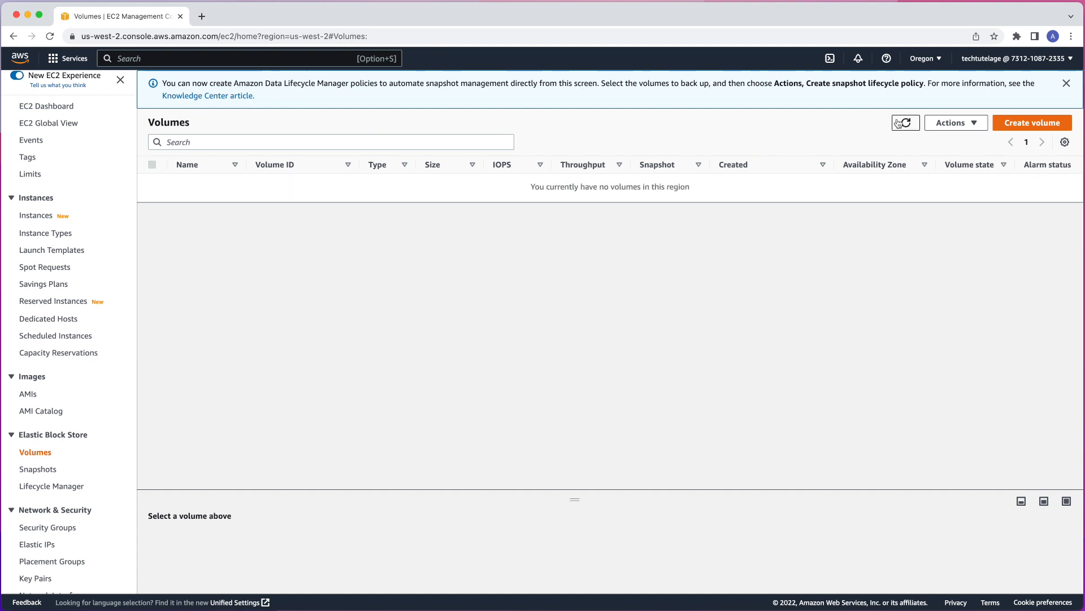